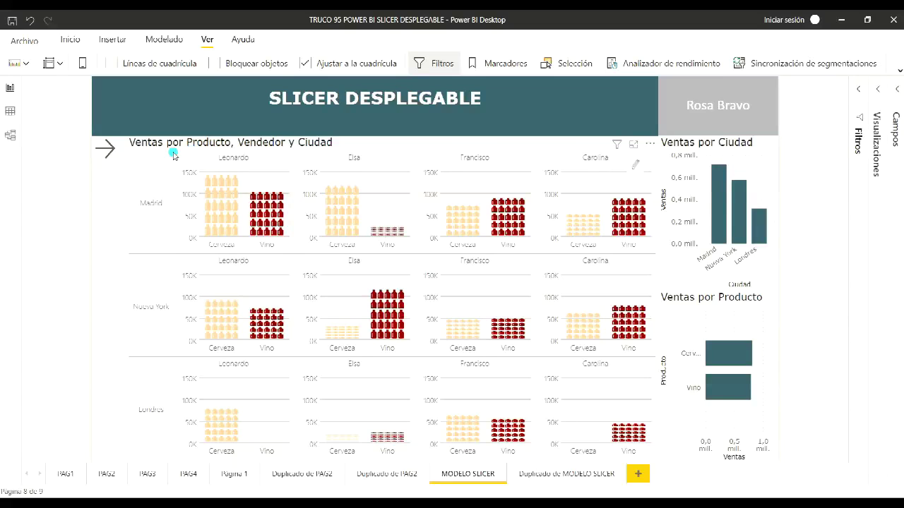
- Toggle the Vendedor/Año slicer panel with the arrow button several times, ending with it shown
{"action": "left_click", "coordinate": [106, 161], "text": "ctrl"}
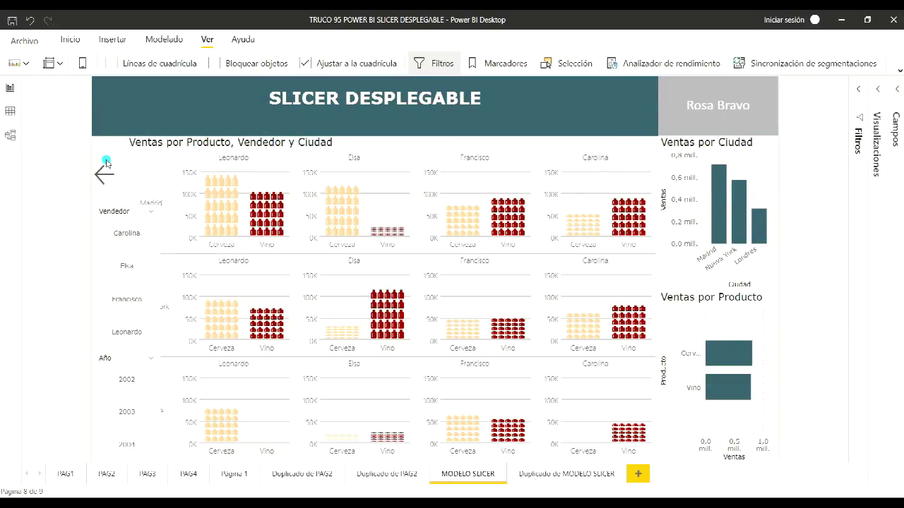
{"action": "left_click", "coordinate": [106, 176], "text": "ctrl"}
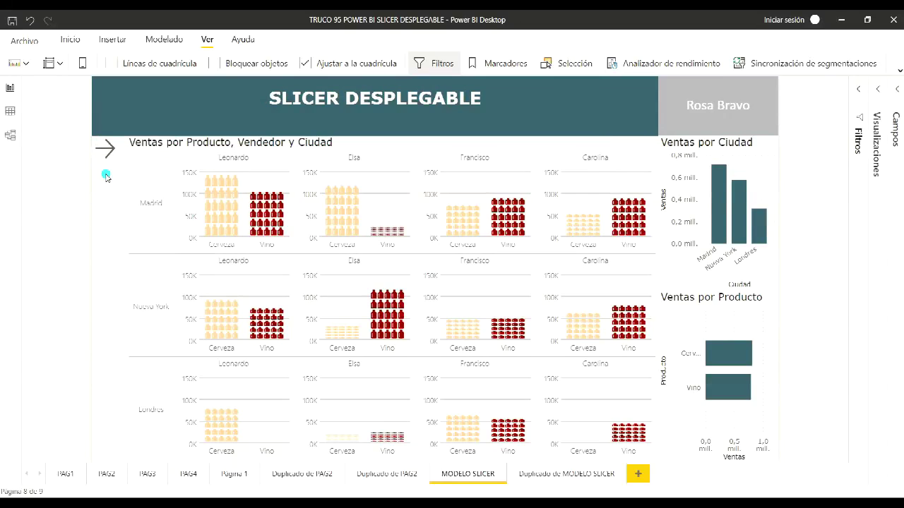
{"action": "left_click", "coordinate": [109, 157], "text": "ctrl"}
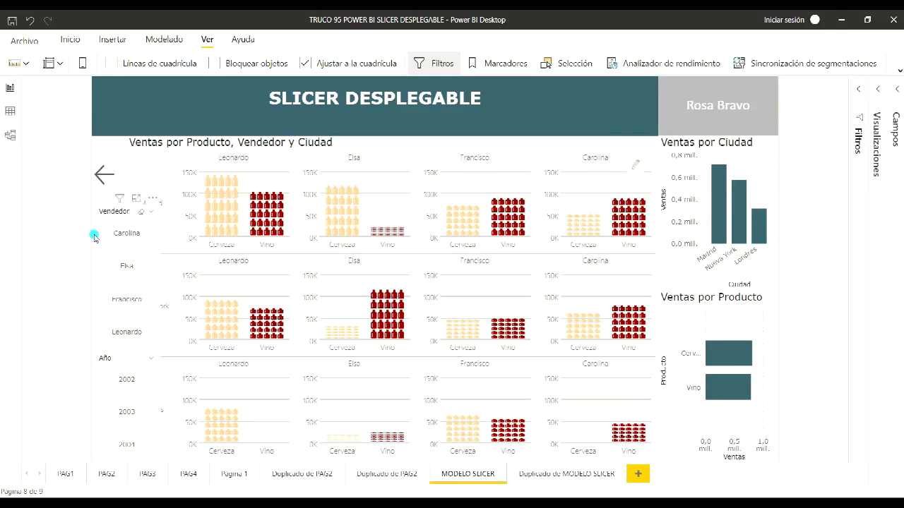
{"action": "left_click", "coordinate": [104, 180], "text": "ctrl"}
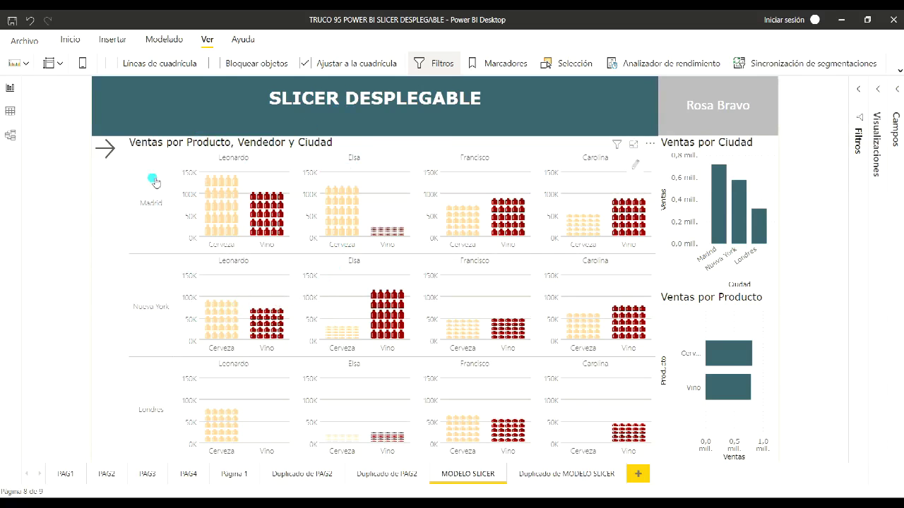
{"action": "left_click", "coordinate": [107, 152], "text": "ctrl"}
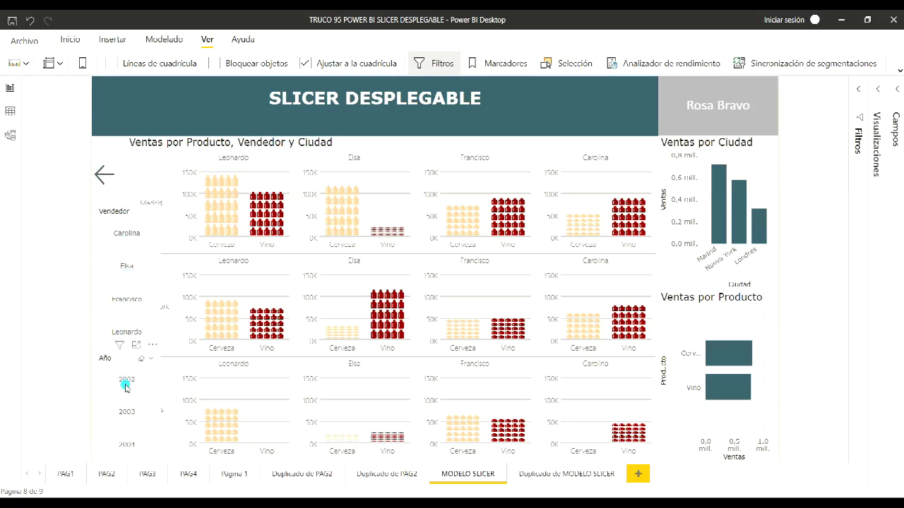
- Filter the report to seller Francisco and year 2003, then hide the slicer panel
{"action": "left_click", "coordinate": [128, 300]}
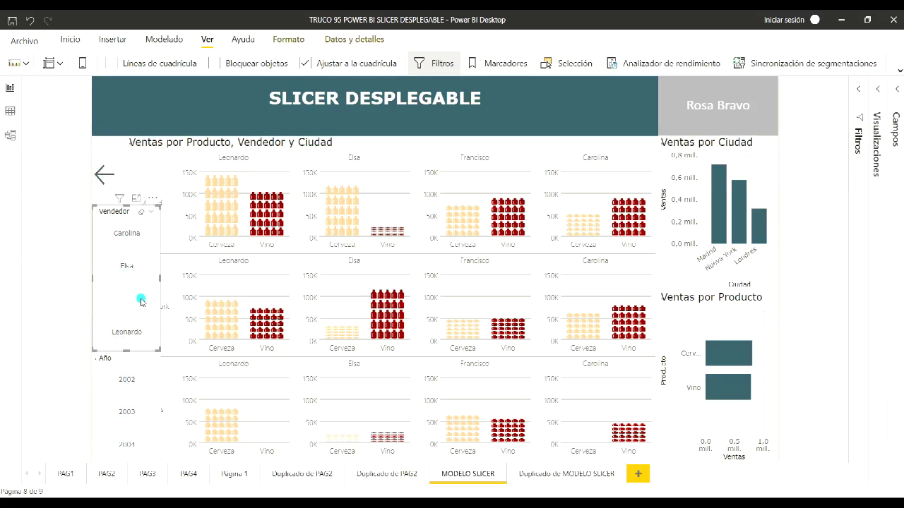
{"action": "left_click", "coordinate": [127, 411]}
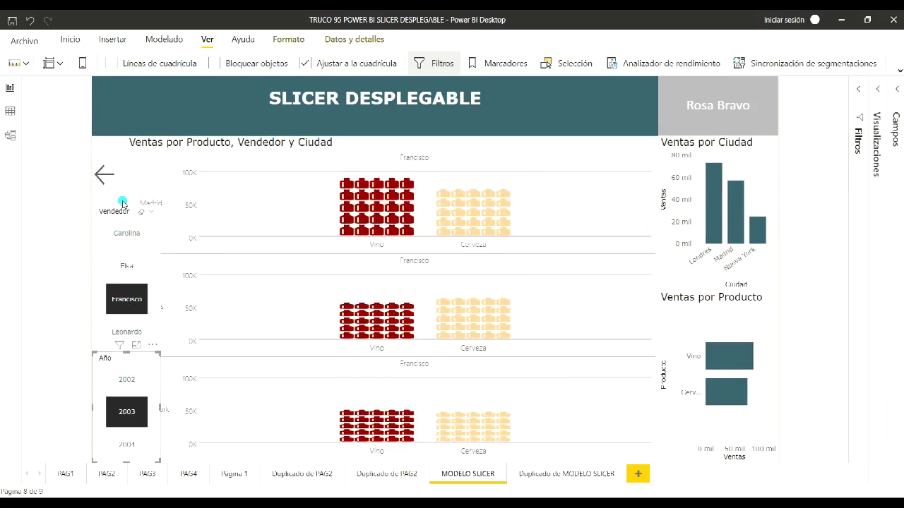
{"action": "left_click", "coordinate": [104, 176], "text": "ctrl"}
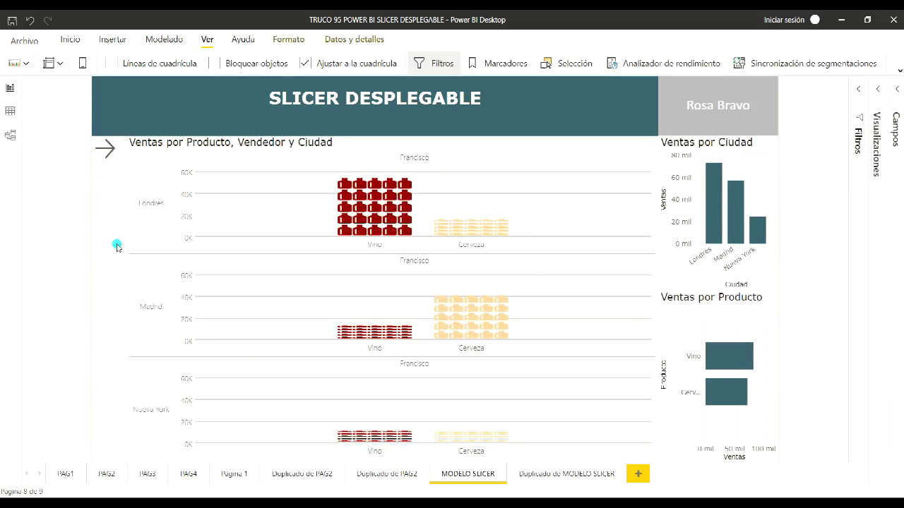
- Reopen the slicer panel, clear the Francisco filter, and switch to the Duplicado de MODELO SLICER page
{"action": "left_click", "coordinate": [106, 148], "text": "ctrl"}
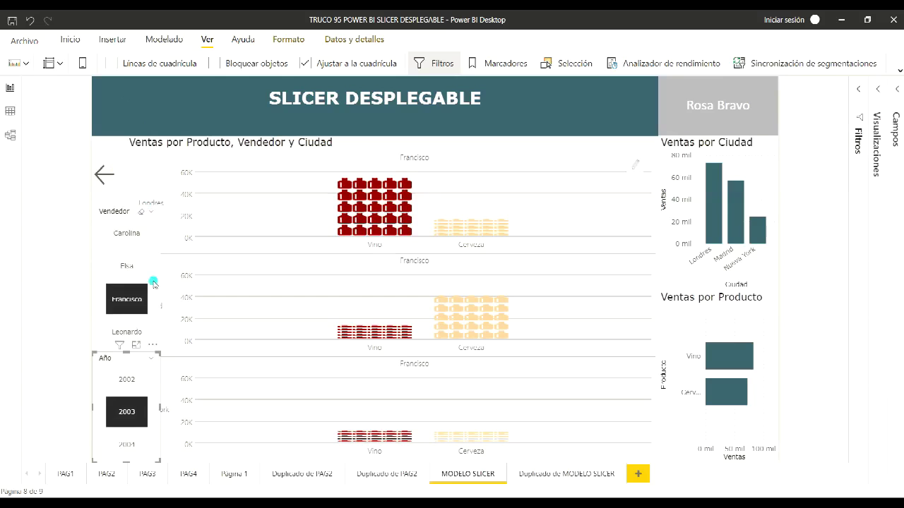
{"action": "left_click", "coordinate": [141, 212]}
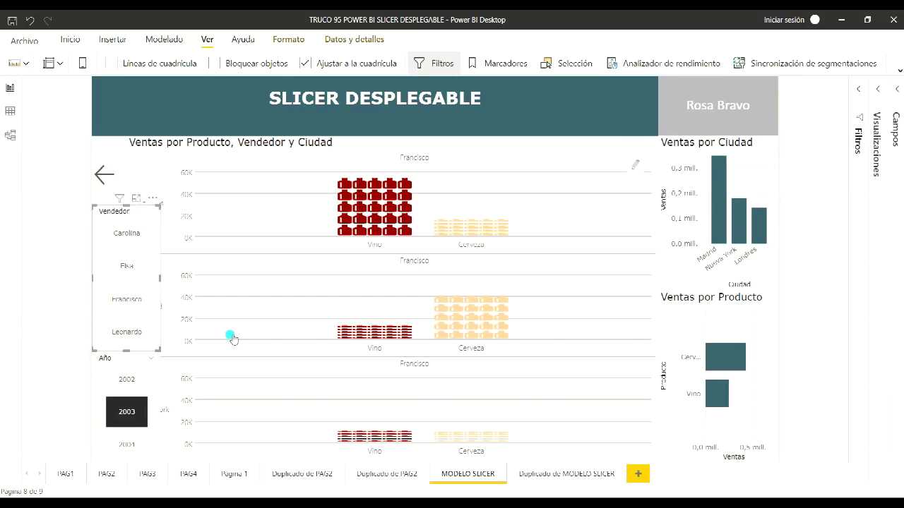
{"action": "left_click", "coordinate": [550, 477]}
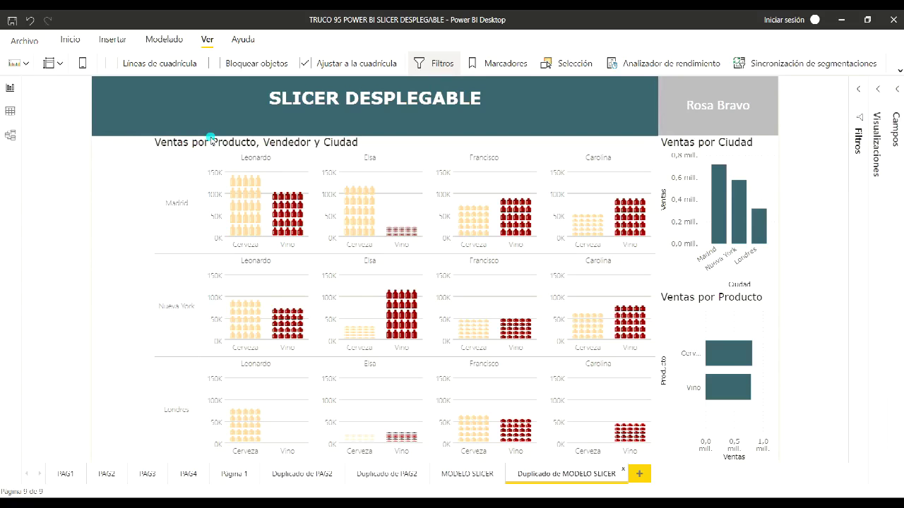
{"action": "left_click", "coordinate": [896, 72]}
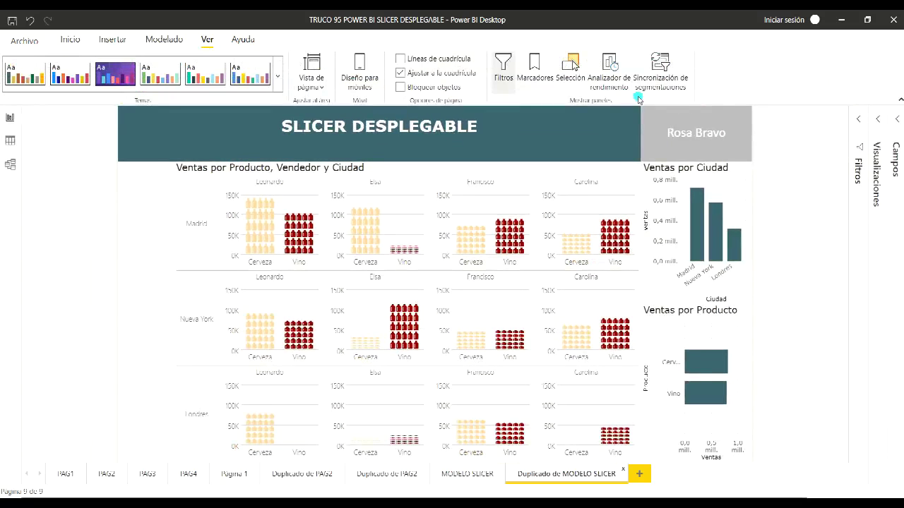
{"action": "left_click", "coordinate": [897, 101]}
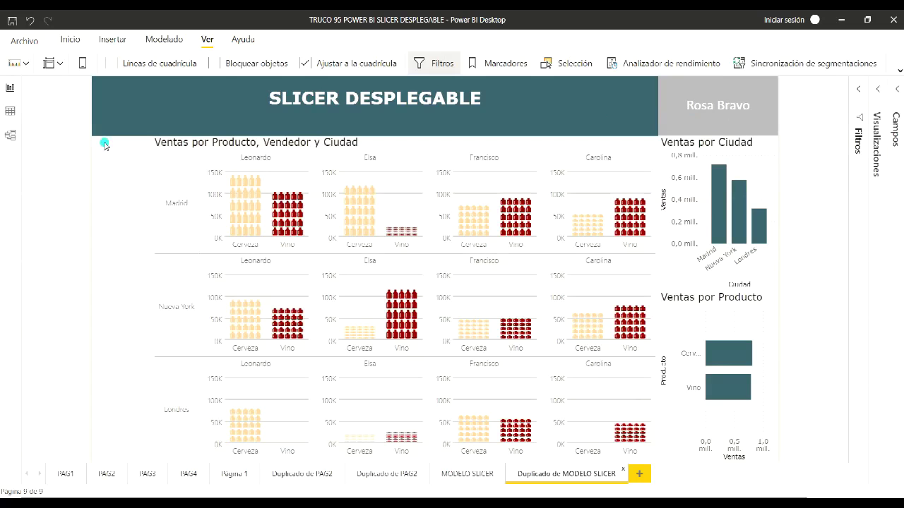
{"action": "left_click", "coordinate": [457, 475]}
{"action": "left_click", "coordinate": [103, 177]}
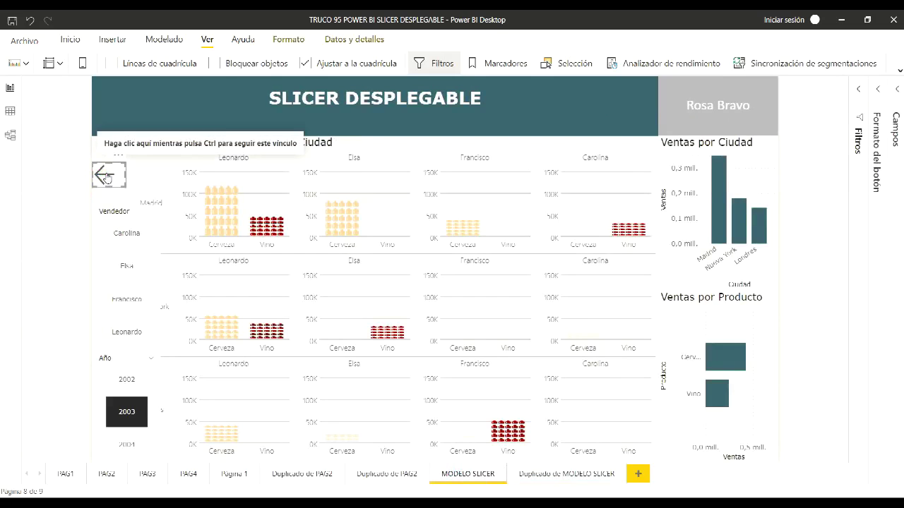
{"action": "left_click", "coordinate": [105, 176], "text": "ctrl"}
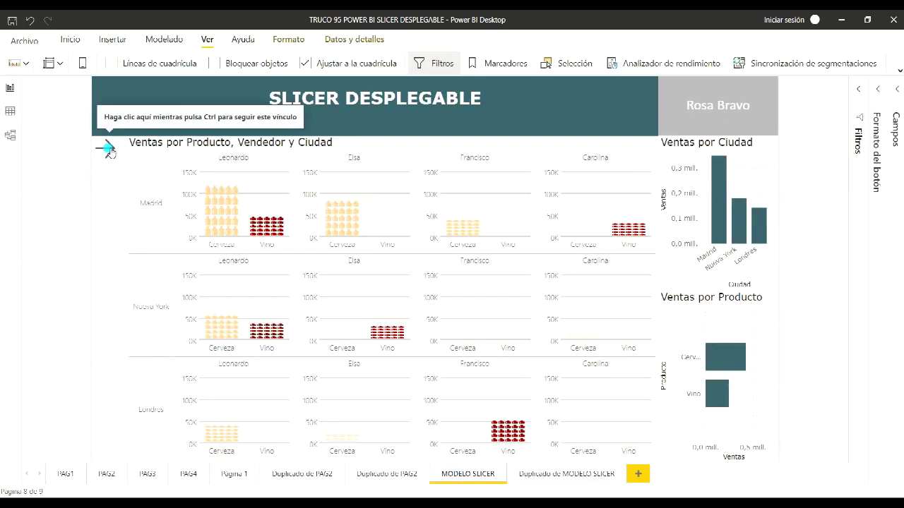
{"action": "left_click", "coordinate": [567, 475]}
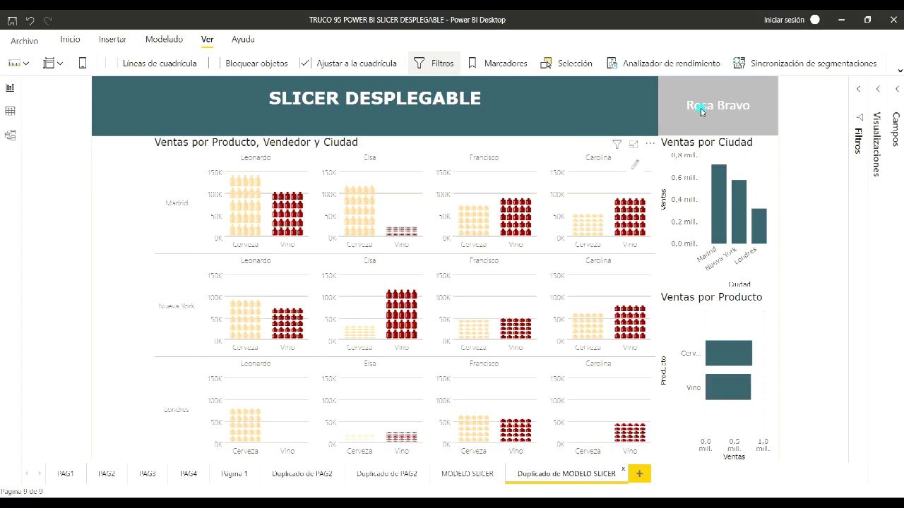
- Insert a right-arrow button from Insertar > Botones and move it to the left side
{"action": "left_click", "coordinate": [106, 41]}
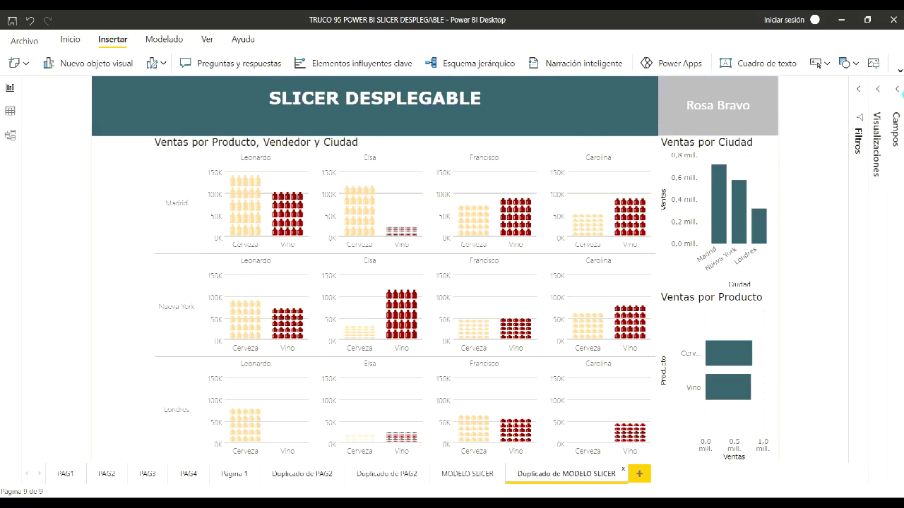
{"action": "left_click", "coordinate": [822, 65]}
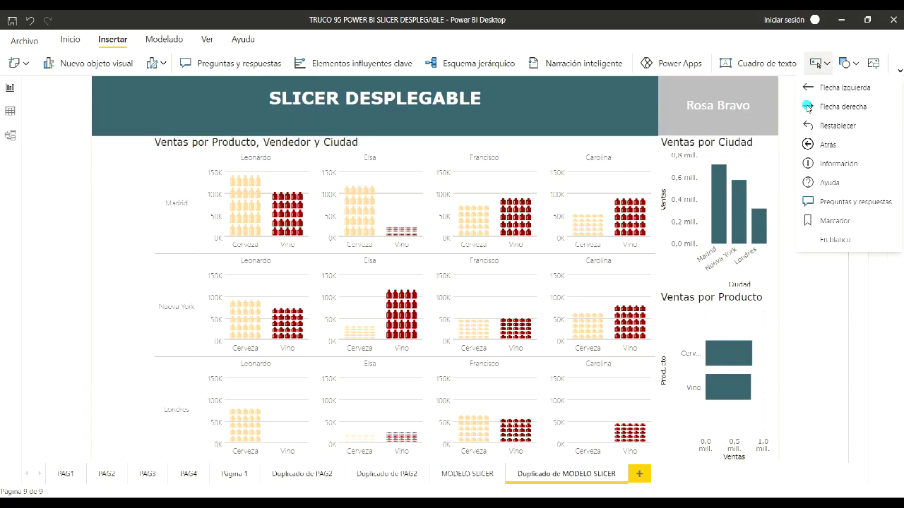
{"action": "left_click", "coordinate": [808, 107]}
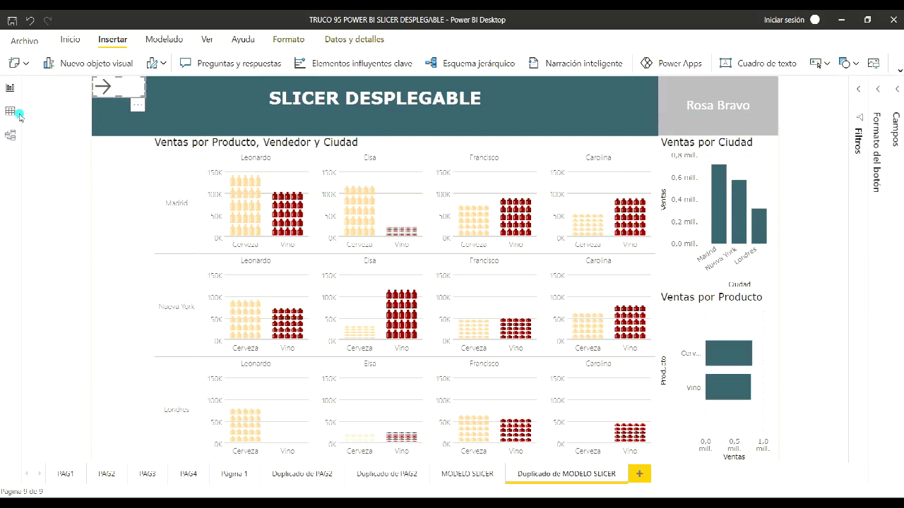
{"action": "left_click_drag", "start_coordinate": [139, 106], "coordinate": [122, 228]}
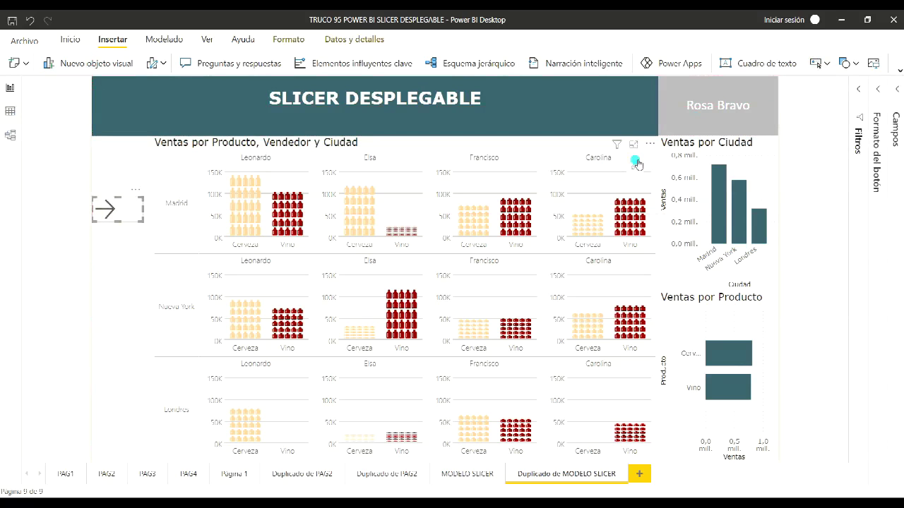
{"action": "left_click", "coordinate": [73, 160]}
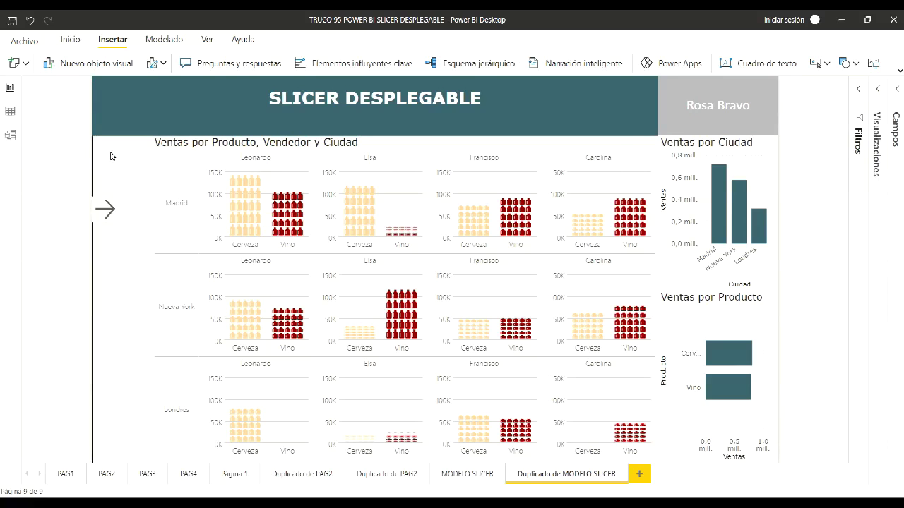
- Insert a left-arrow button below the banner and stack the right-arrow button beneath it
{"action": "left_click", "coordinate": [826, 64]}
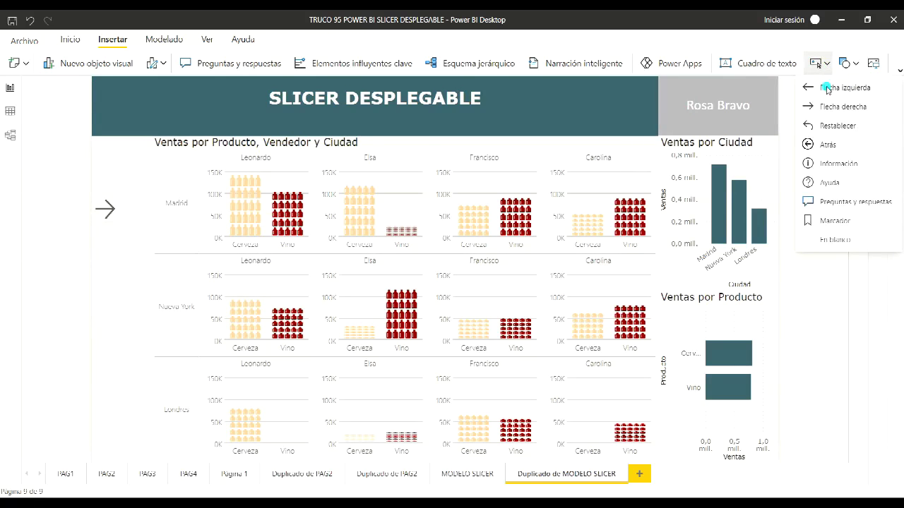
{"action": "left_click", "coordinate": [822, 85]}
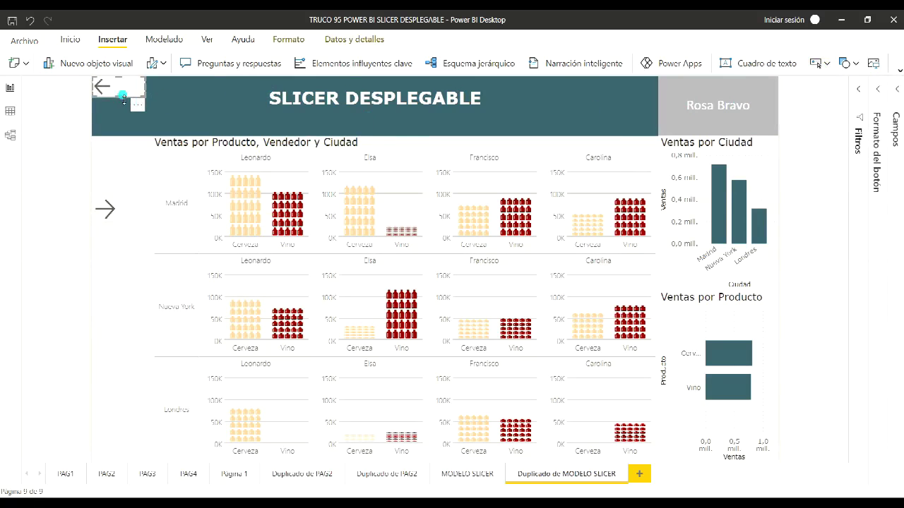
{"action": "left_click_drag", "start_coordinate": [138, 106], "coordinate": [131, 164]}
{"action": "left_click_drag", "start_coordinate": [115, 211], "coordinate": [115, 178]}
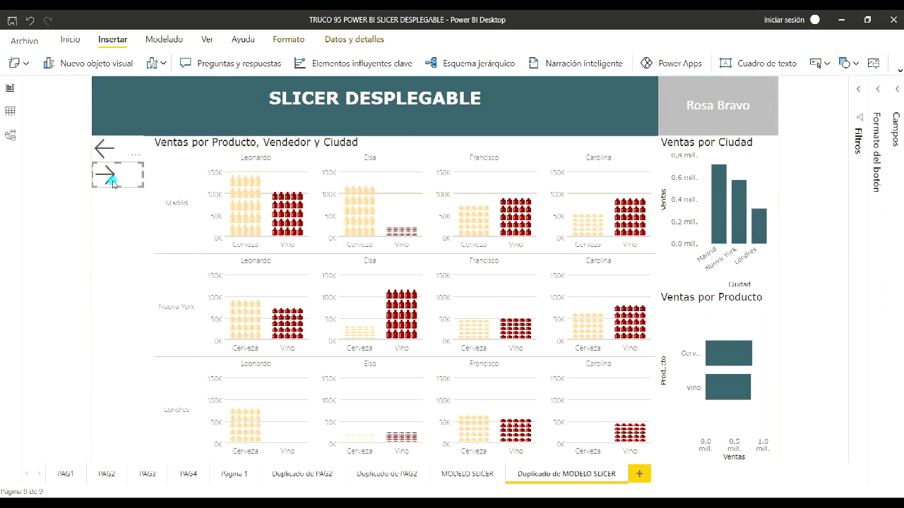
{"action": "left_click", "coordinate": [110, 252]}
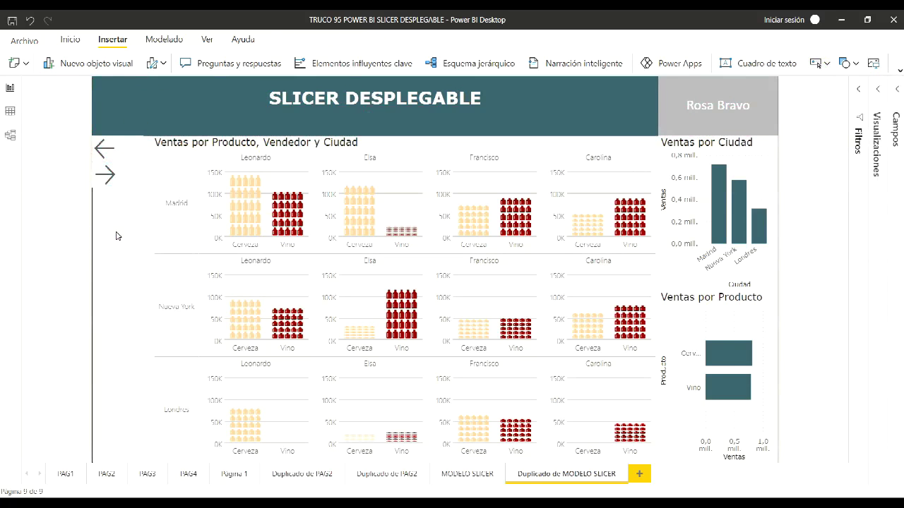
{"action": "left_click", "coordinate": [896, 90]}
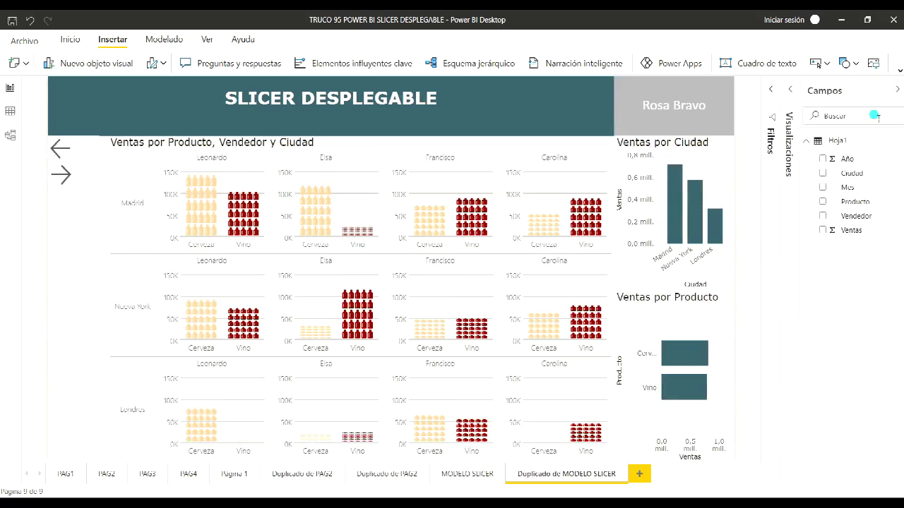
- Add a Vendedor slicer, then a narrow slicer at the lower left holding the Año field
{"action": "left_click", "coordinate": [789, 108]}
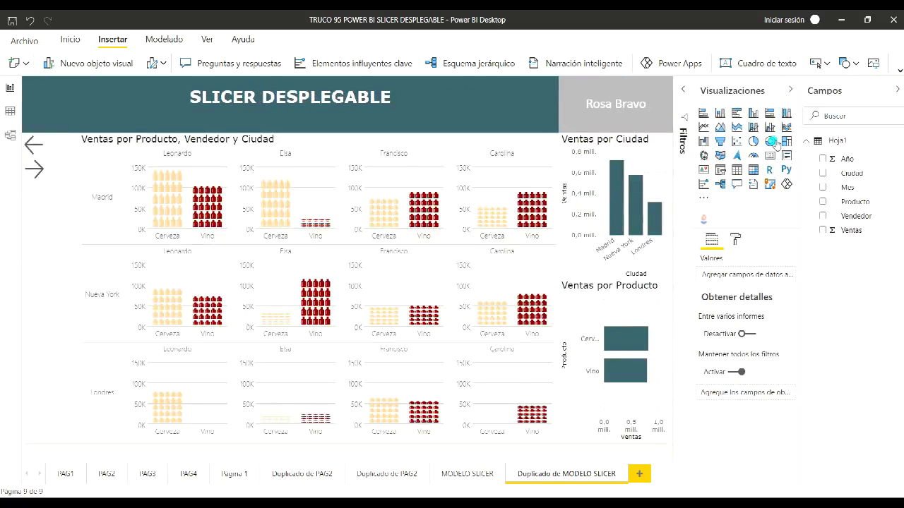
{"action": "left_click", "coordinate": [721, 170]}
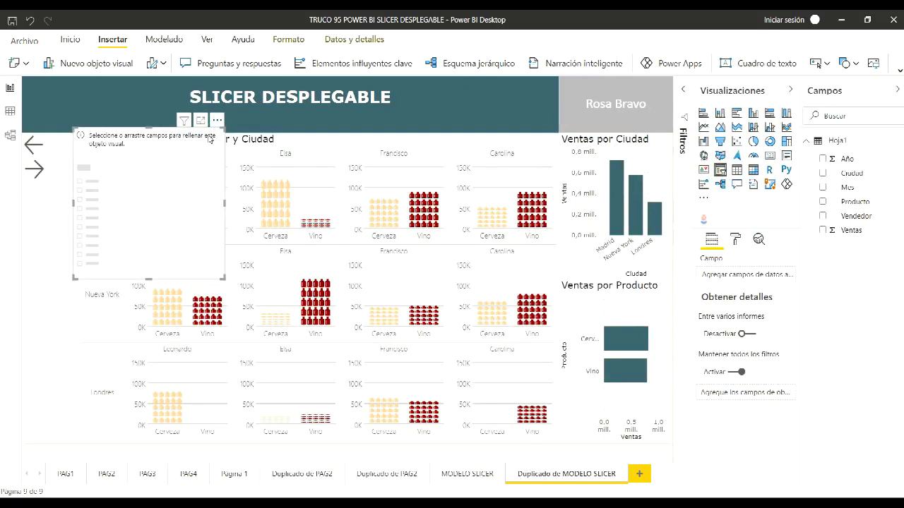
{"action": "left_click", "coordinate": [823, 216]}
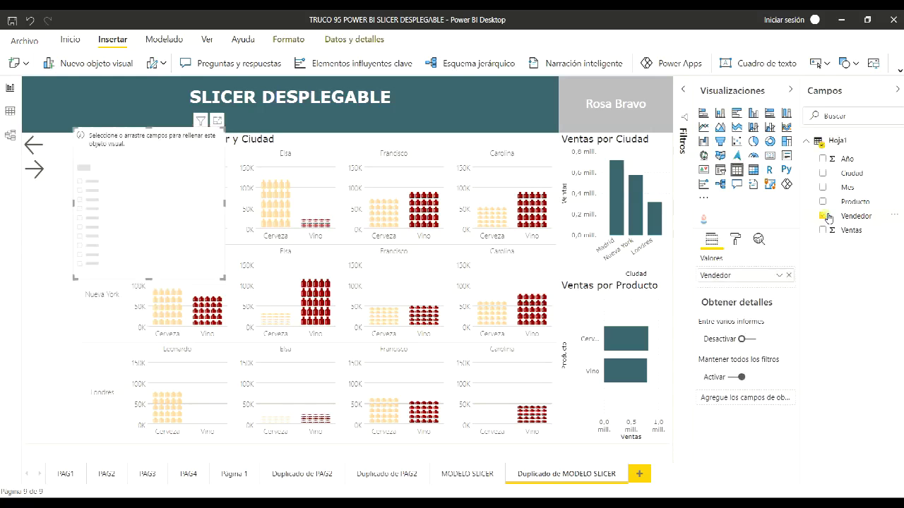
{"action": "left_click", "coordinate": [141, 176]}
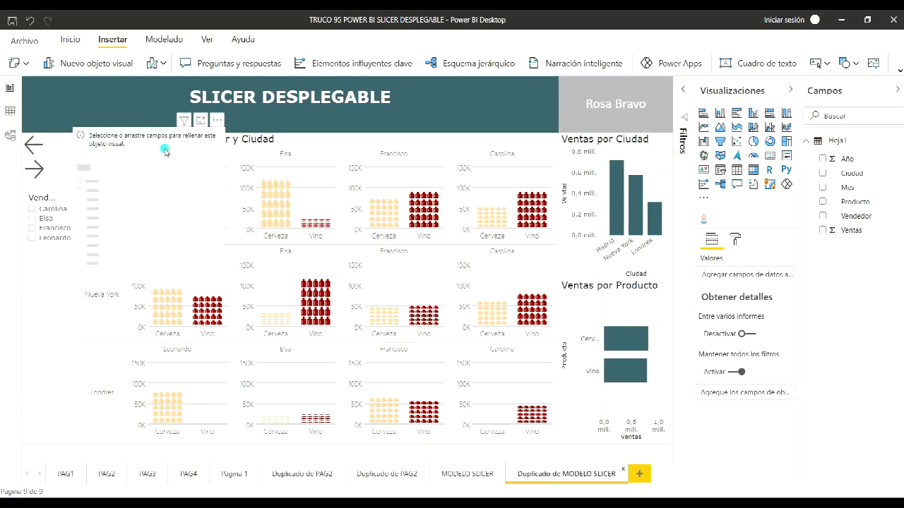
{"action": "left_click_drag", "start_coordinate": [216, 127], "coordinate": [124, 277]}
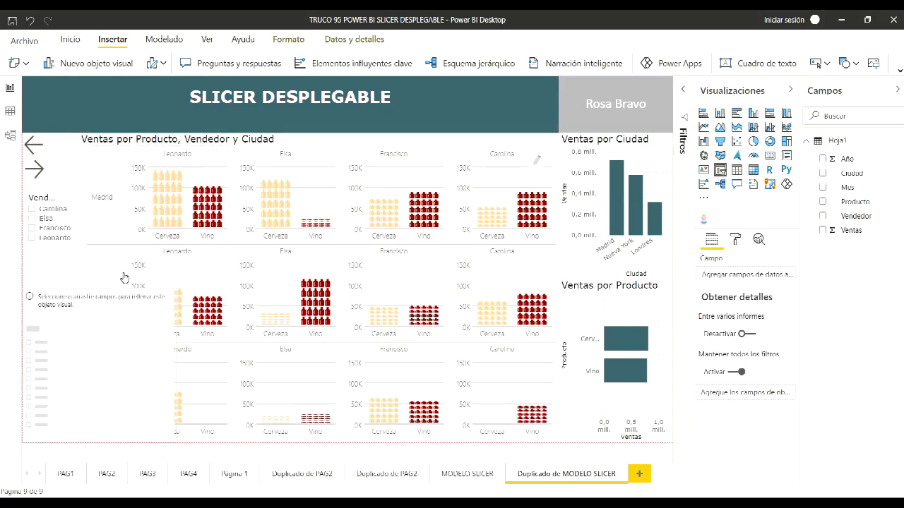
{"action": "left_click_drag", "start_coordinate": [175, 365], "coordinate": [91, 365]}
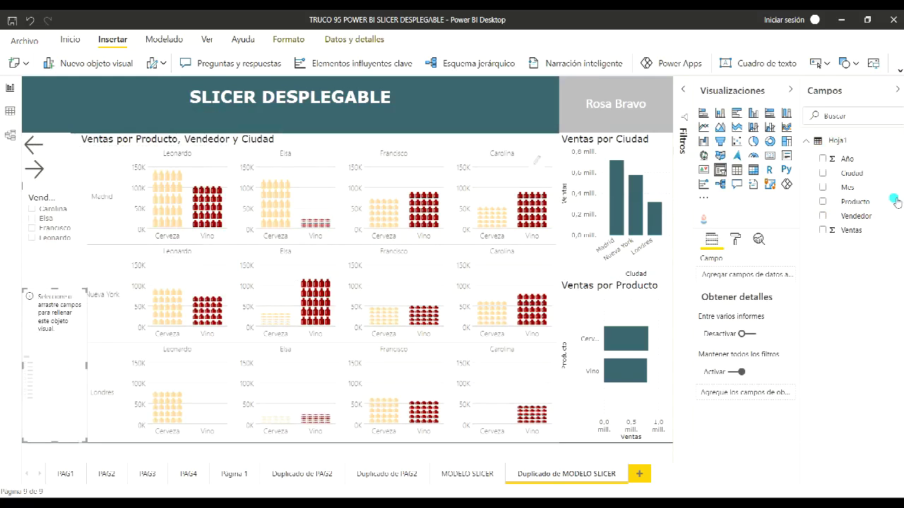
{"action": "left_click_drag", "start_coordinate": [824, 172], "coordinate": [737, 276]}
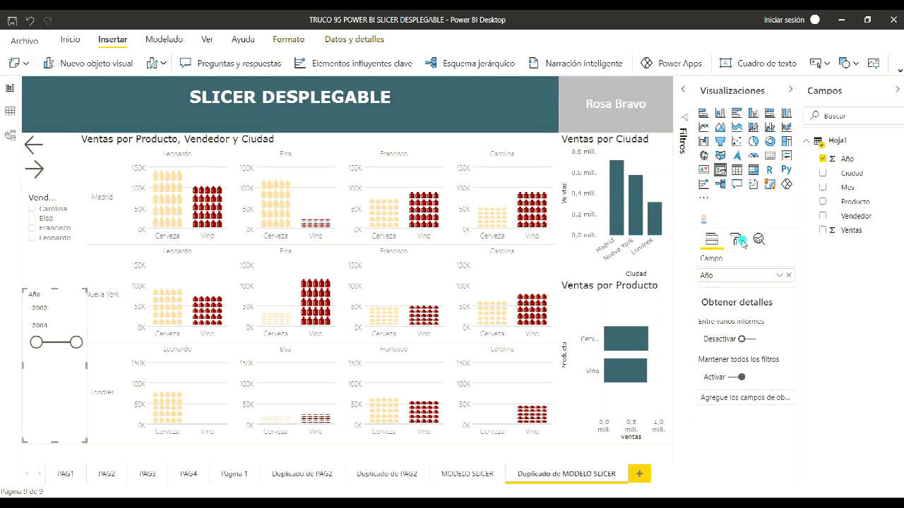
- Set the Año slicer style to Lista and its orientation to Horizontal
{"action": "left_click", "coordinate": [77, 296]}
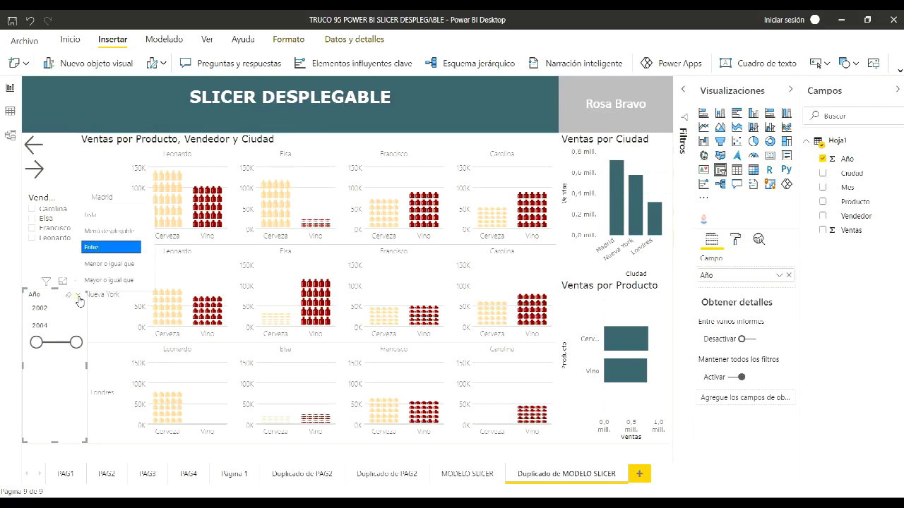
{"action": "left_click", "coordinate": [90, 215]}
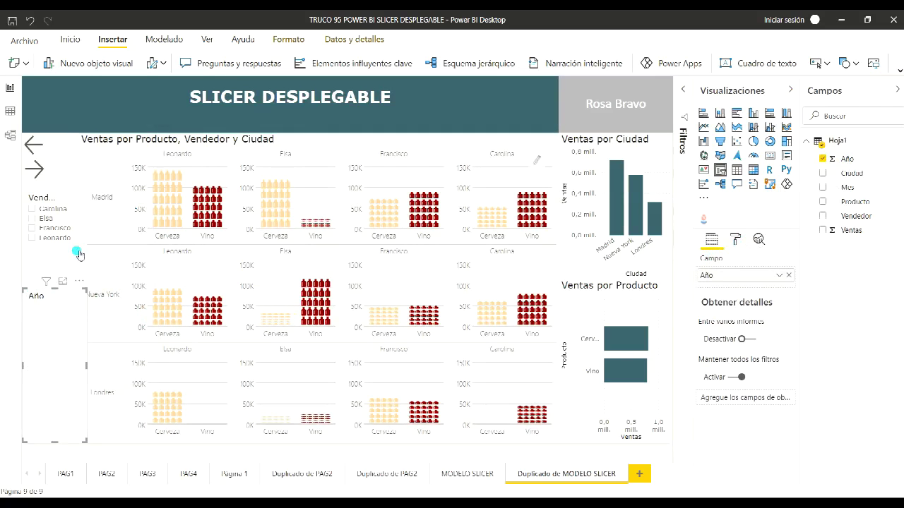
{"action": "left_click", "coordinate": [735, 240]}
{"action": "left_click", "coordinate": [707, 296]}
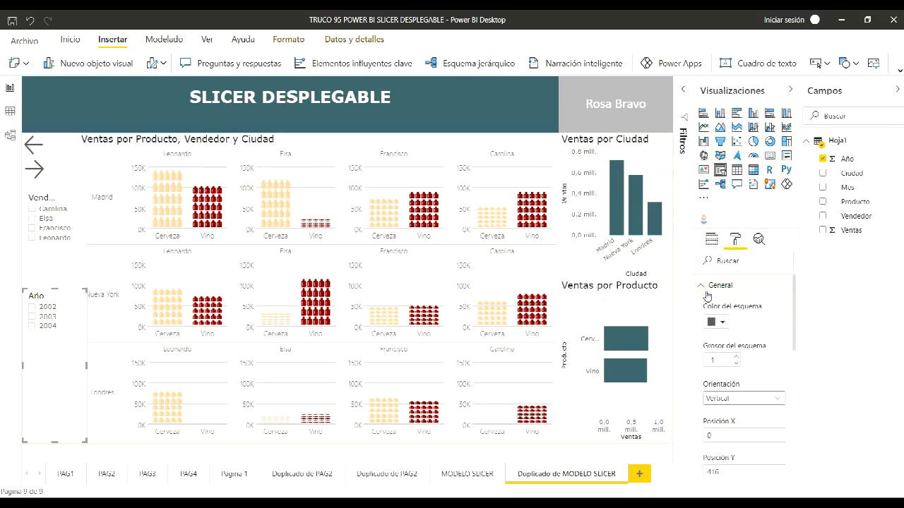
{"action": "left_click", "coordinate": [735, 398]}
{"action": "left_click", "coordinate": [724, 427]}
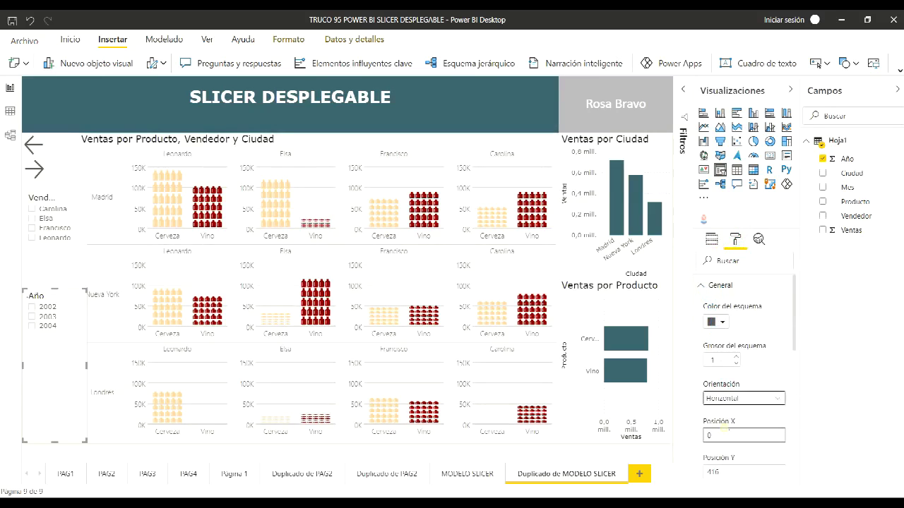
- Set the Vendedor slicer orientation to Horizontal, then test and undo a 2002 filter
{"action": "left_click", "coordinate": [56, 204]}
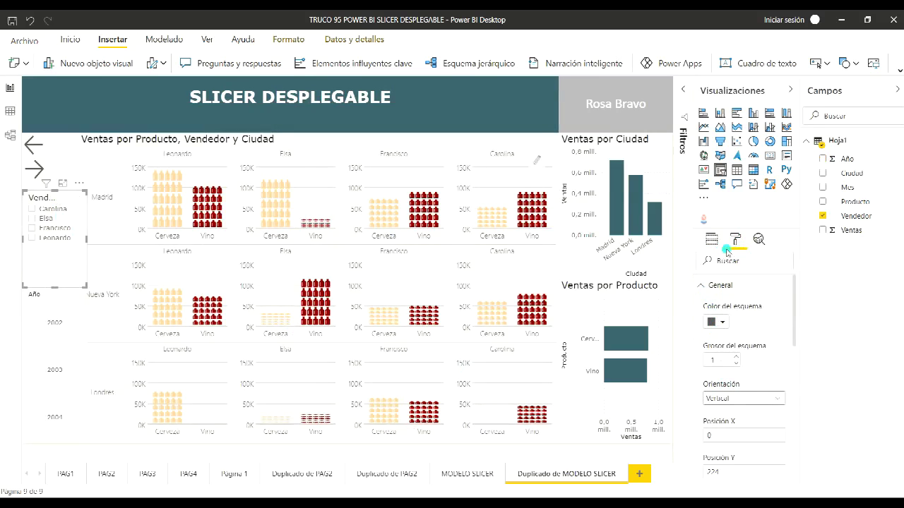
{"action": "left_click", "coordinate": [728, 398]}
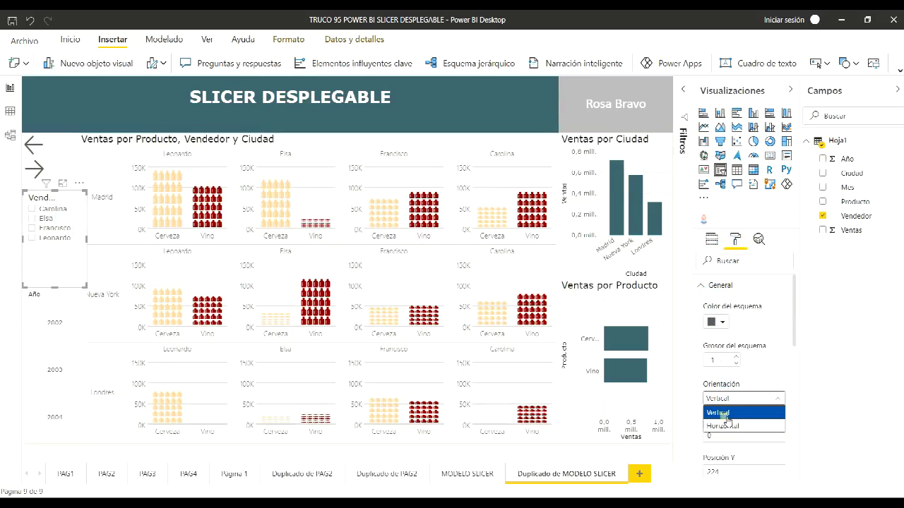
{"action": "left_click", "coordinate": [723, 426]}
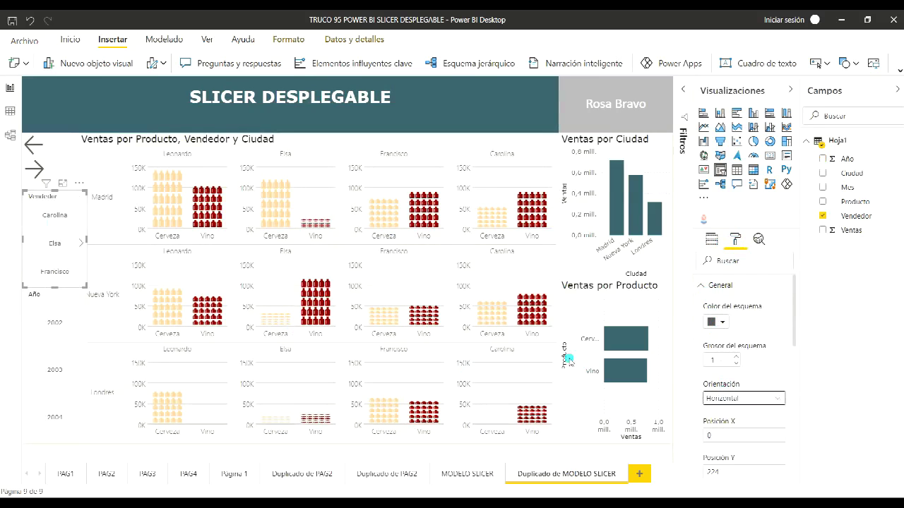
{"action": "left_click", "coordinate": [51, 313]}
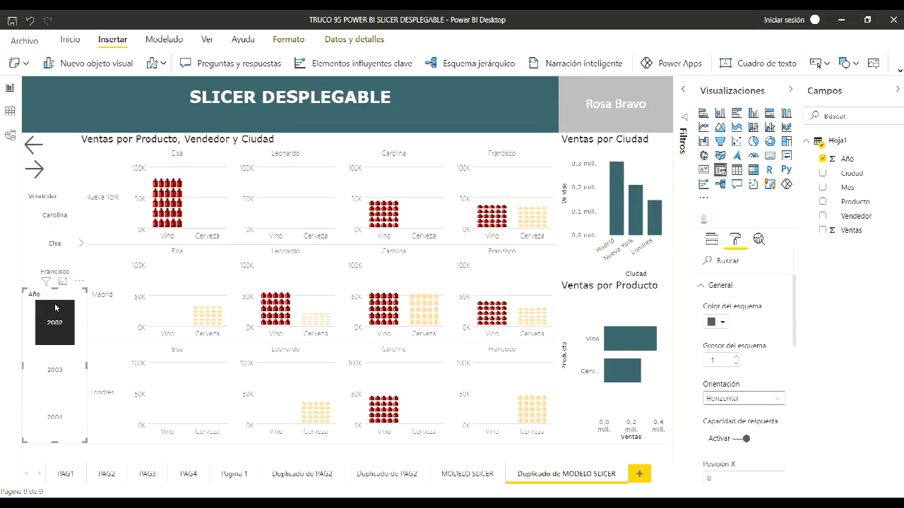
{"action": "key", "text": "ctrl+z"}
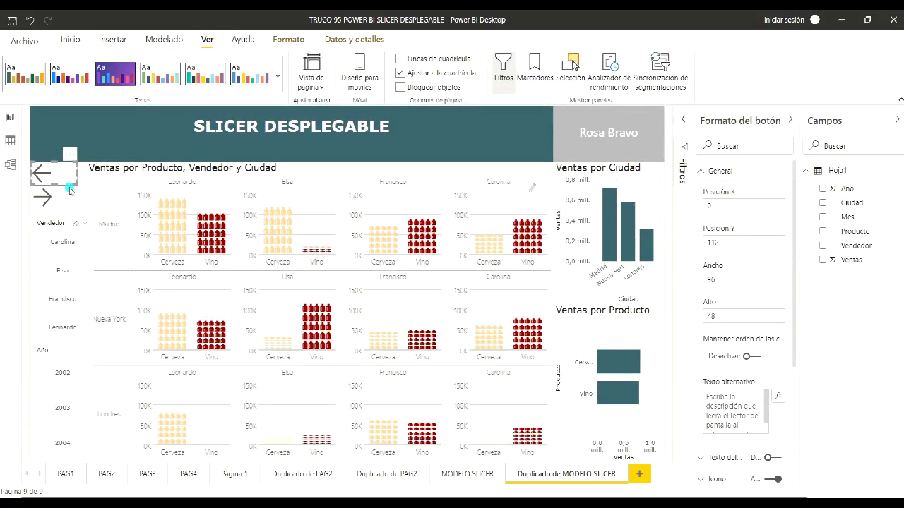
- Test the slicers by filtering to Carolina and to 2002, then clear both filters
{"action": "left_click", "coordinate": [68, 224]}
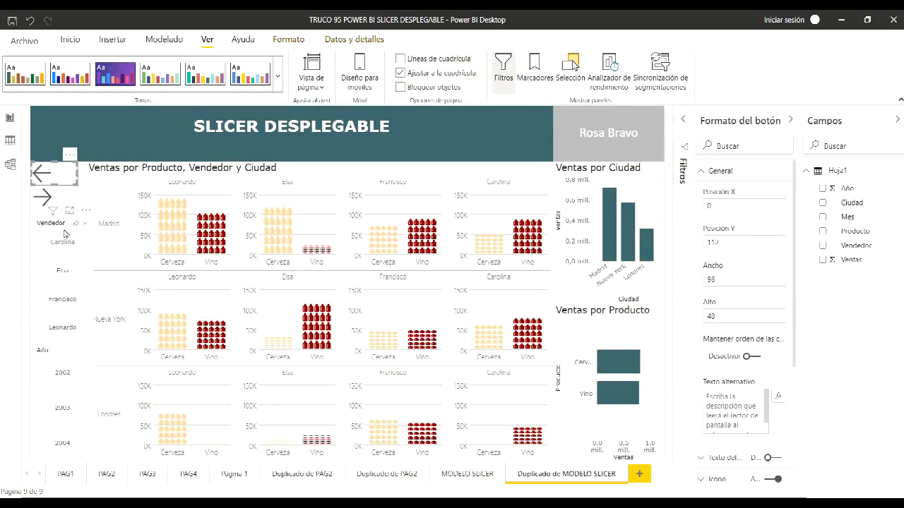
{"action": "left_click", "coordinate": [75, 351]}
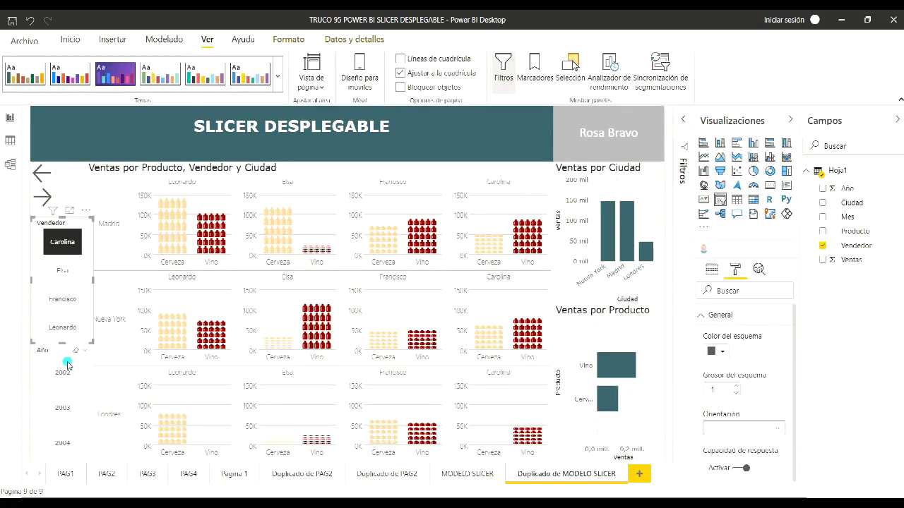
{"action": "left_click", "coordinate": [81, 240]}
{"action": "left_click", "coordinate": [75, 352]}
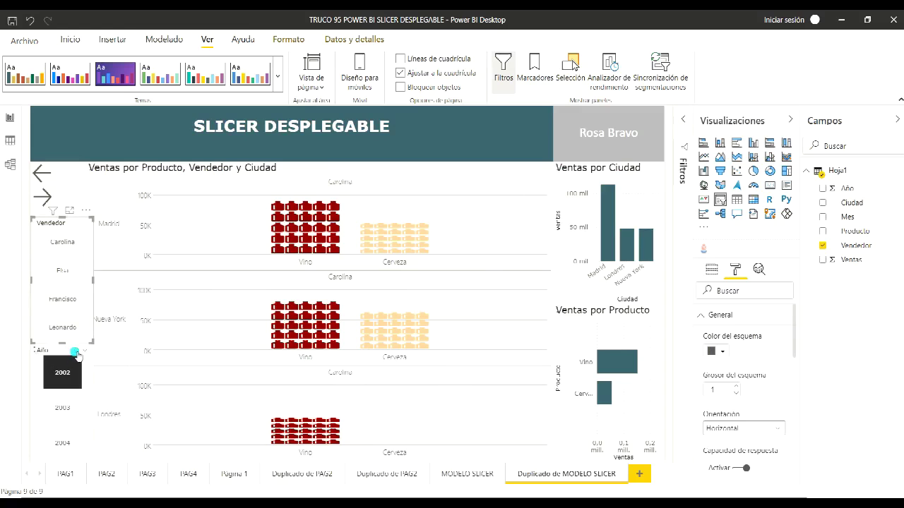
{"action": "left_click", "coordinate": [77, 355]}
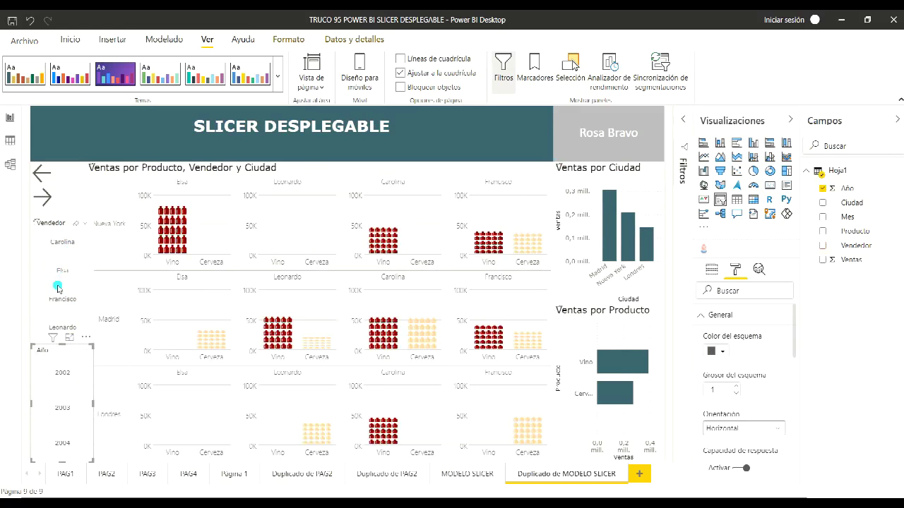
{"action": "left_click", "coordinate": [53, 243]}
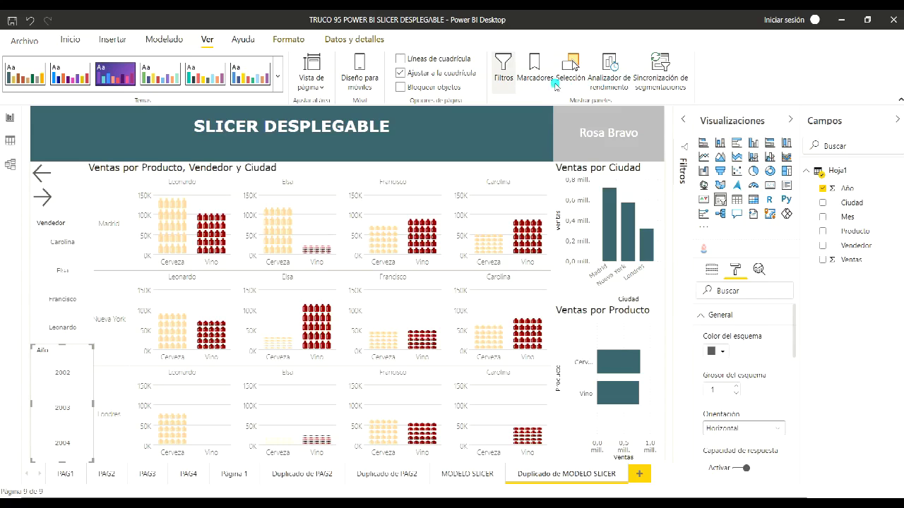
- Open the Selección pane and test filtering by Carolina, 2002 and Francisco, then clear them
{"action": "left_click", "coordinate": [573, 66]}
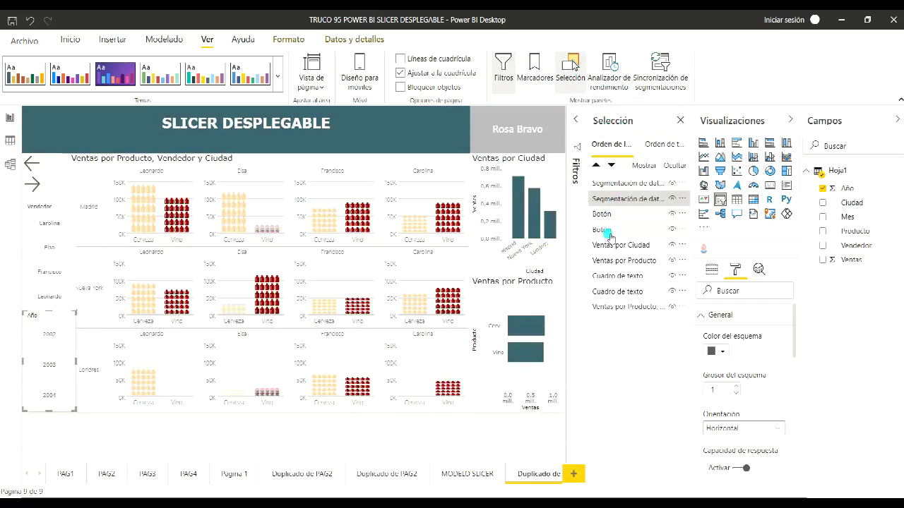
{"action": "left_click", "coordinate": [610, 184]}
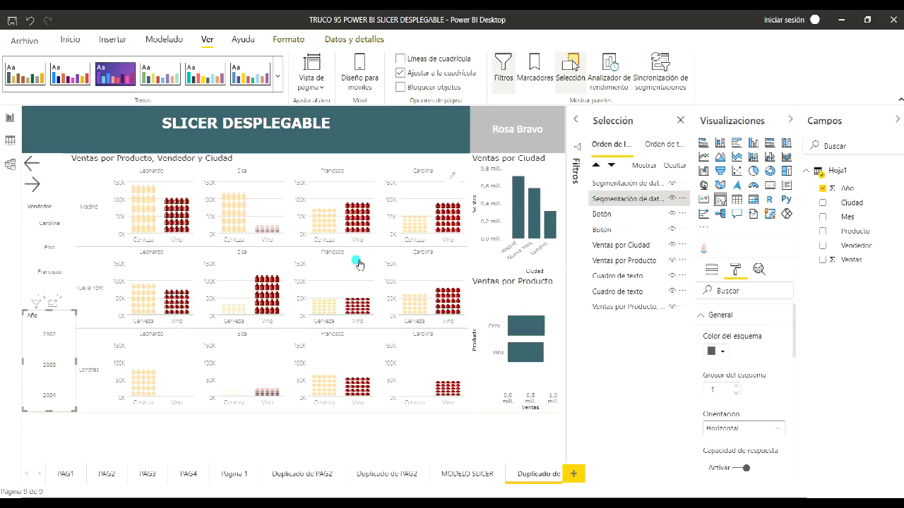
{"action": "left_click", "coordinate": [64, 228]}
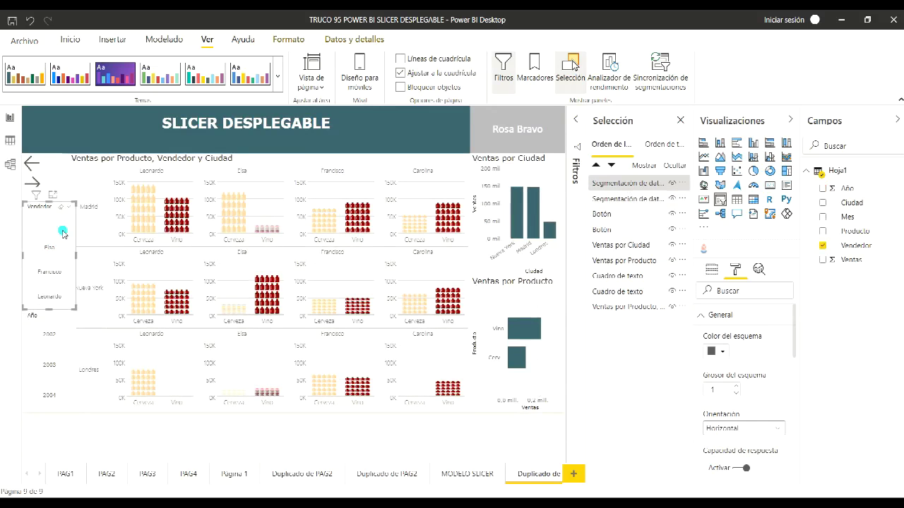
{"action": "left_click", "coordinate": [59, 333]}
{"action": "left_click", "coordinate": [64, 266]}
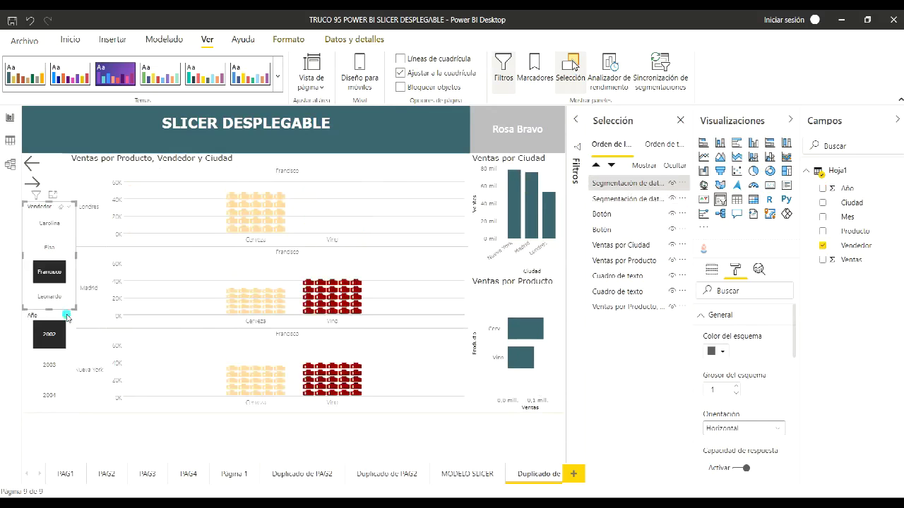
{"action": "left_click", "coordinate": [60, 315]}
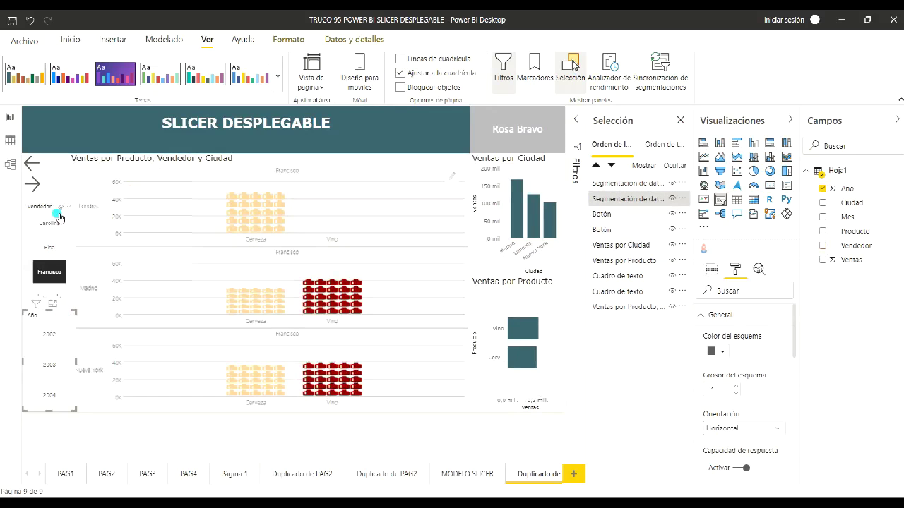
{"action": "left_click", "coordinate": [61, 206]}
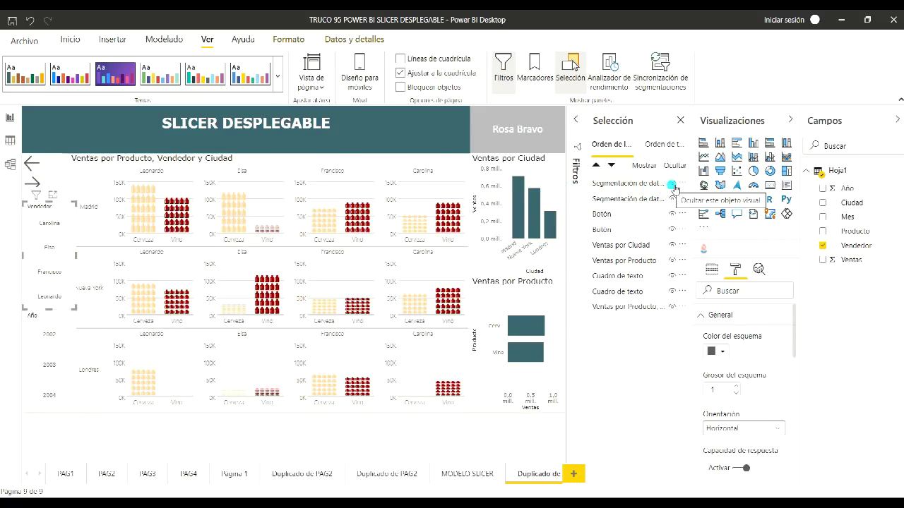
- Hide the Vendedor and Año slicers via their eye icons, then show both again
{"action": "left_click", "coordinate": [675, 185]}
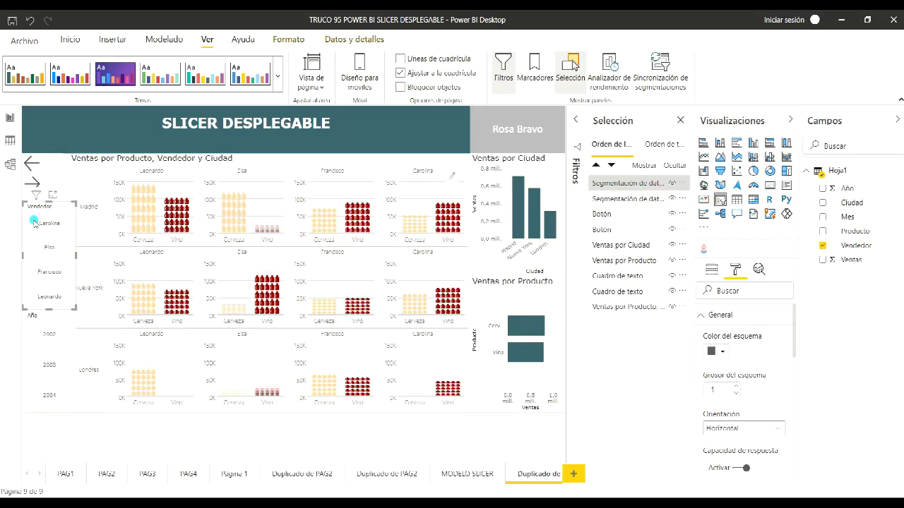
{"action": "left_click", "coordinate": [676, 185]}
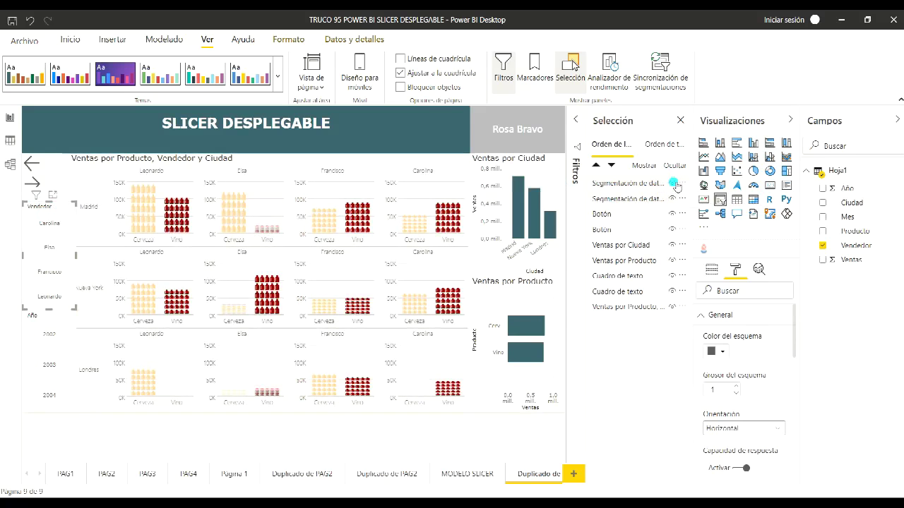
{"action": "left_click", "coordinate": [674, 185]}
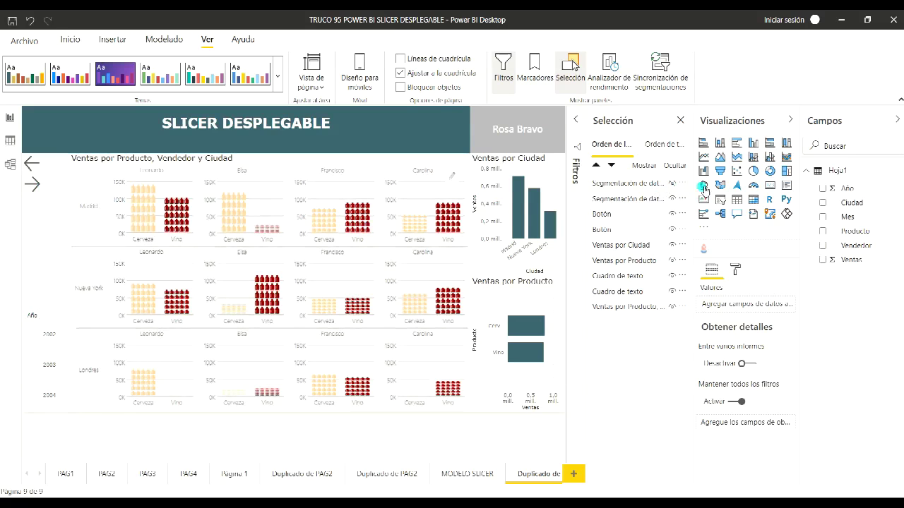
{"action": "left_click", "coordinate": [676, 201]}
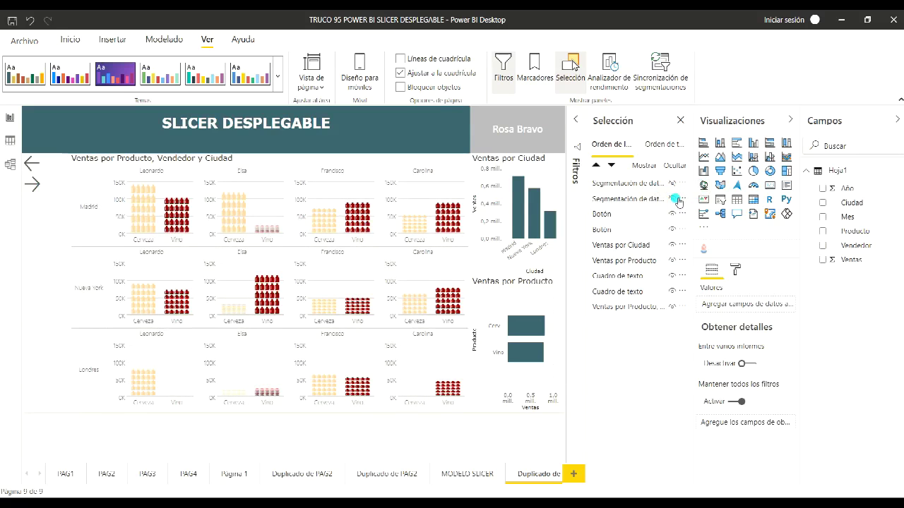
{"action": "left_click", "coordinate": [676, 185]}
{"action": "left_click", "coordinate": [46, 274]}
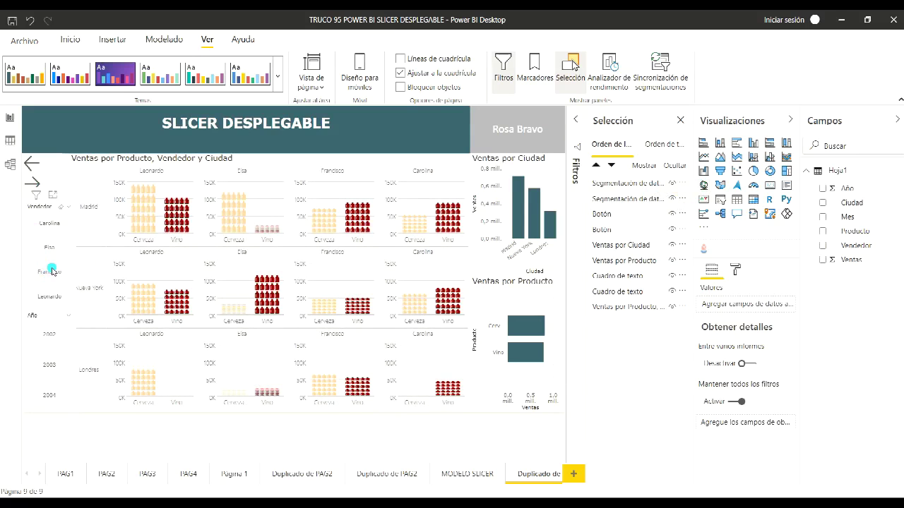
{"action": "left_click", "coordinate": [87, 176]}
{"action": "left_click", "coordinate": [34, 183]}
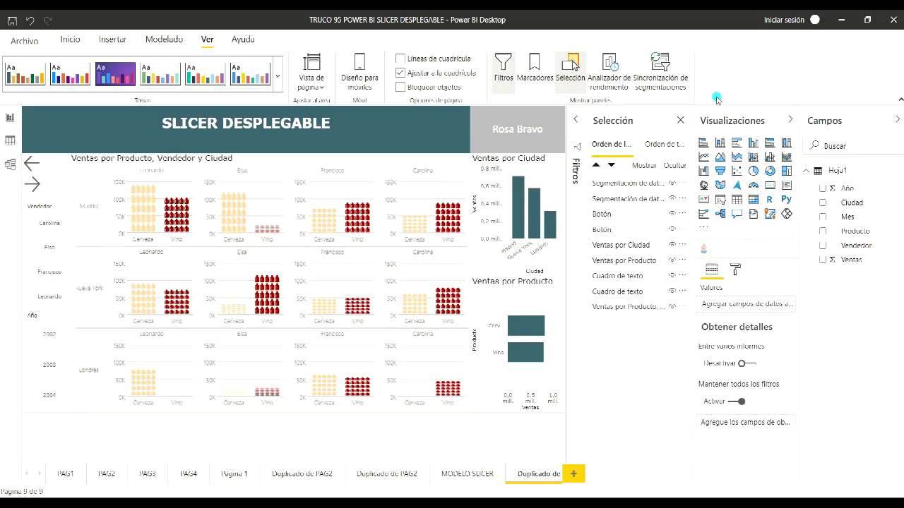
{"action": "left_click", "coordinate": [526, 69]}
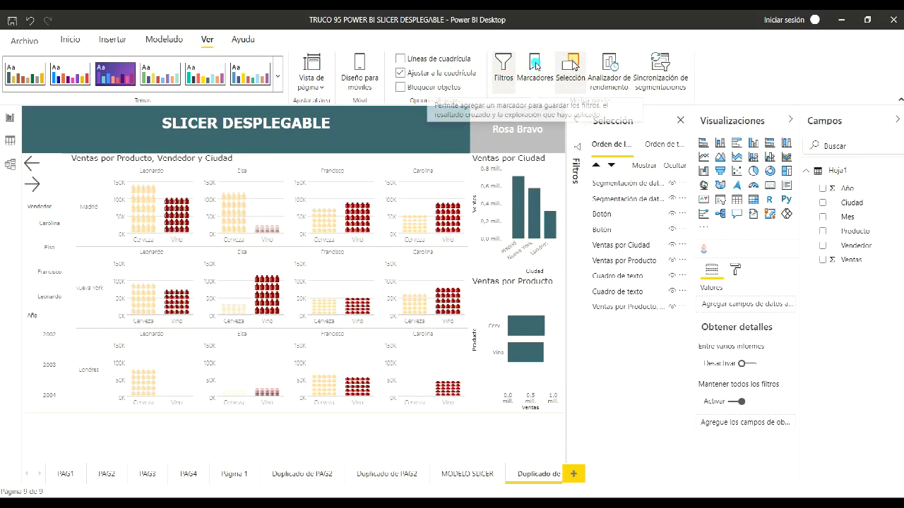
- Open the Bookmarks pane, inspect the back and forward arrow buttons, and toggle an arrow button's visibility
{"action": "left_click", "coordinate": [533, 66]}
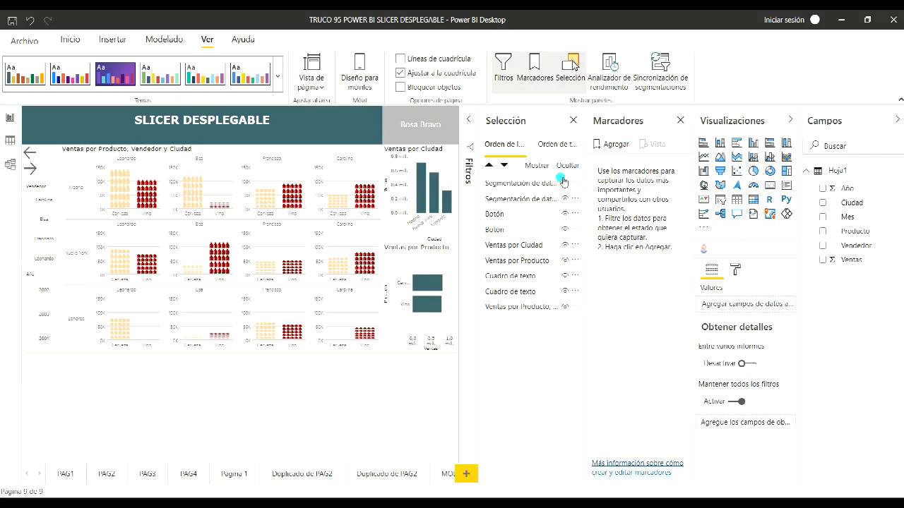
{"action": "left_click", "coordinate": [565, 199]}
{"action": "left_click", "coordinate": [29, 173]}
{"action": "left_click", "coordinate": [32, 153]}
{"action": "left_click", "coordinate": [38, 156]}
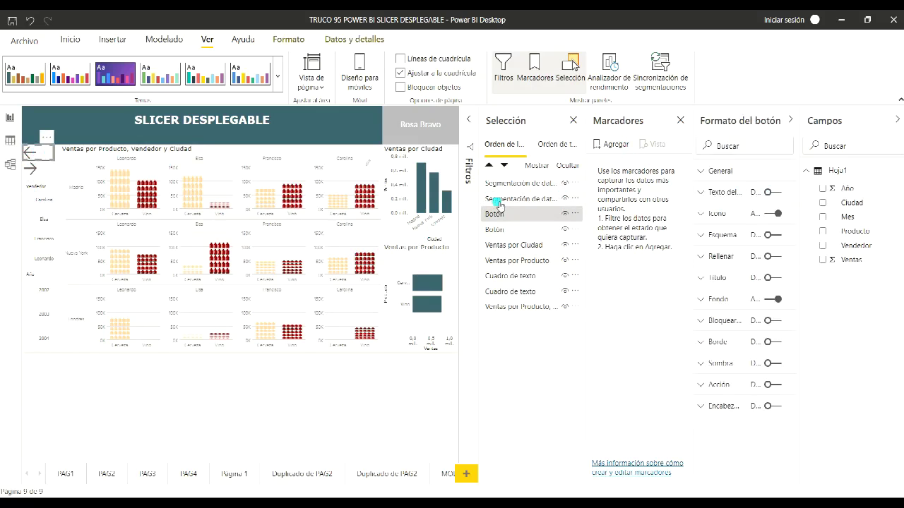
{"action": "left_click", "coordinate": [41, 170]}
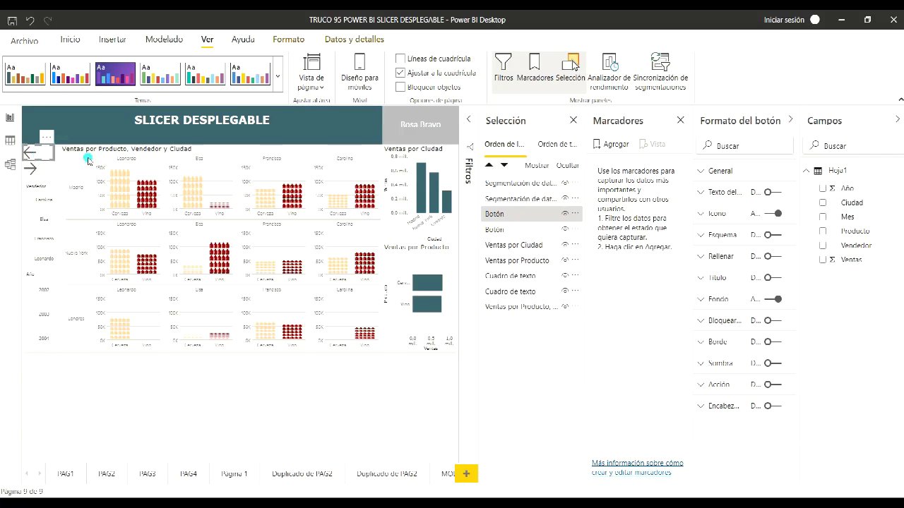
{"action": "left_click", "coordinate": [567, 214]}
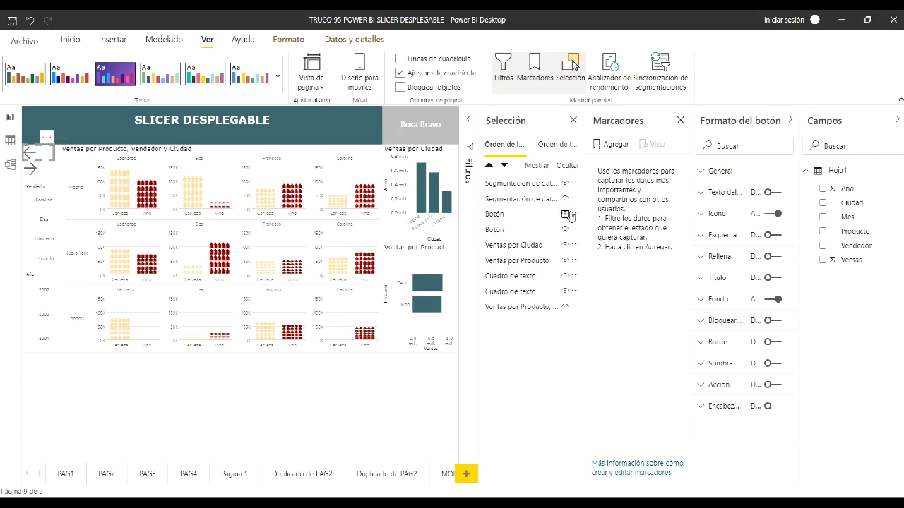
- Filter the report to Carolina, then hide the Vendedor and Año slicers in the Selection pane
{"action": "left_click", "coordinate": [48, 192]}
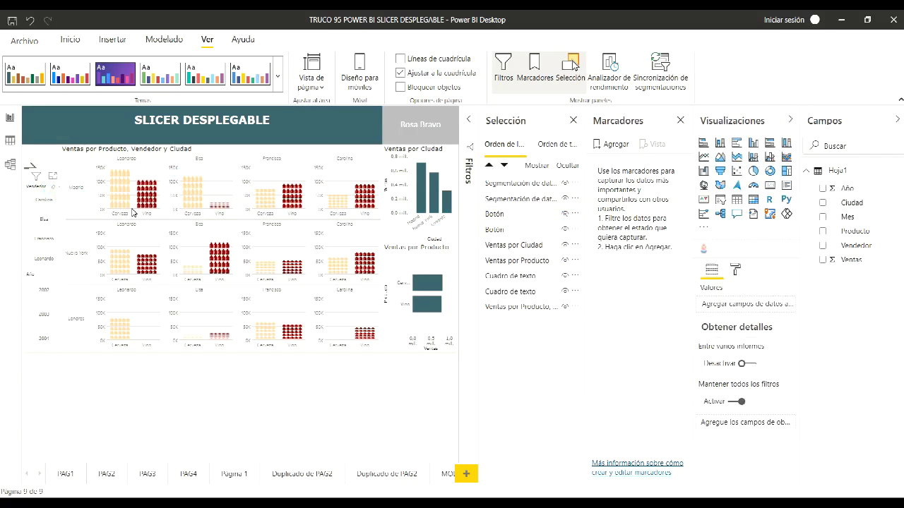
{"action": "left_click", "coordinate": [44, 199]}
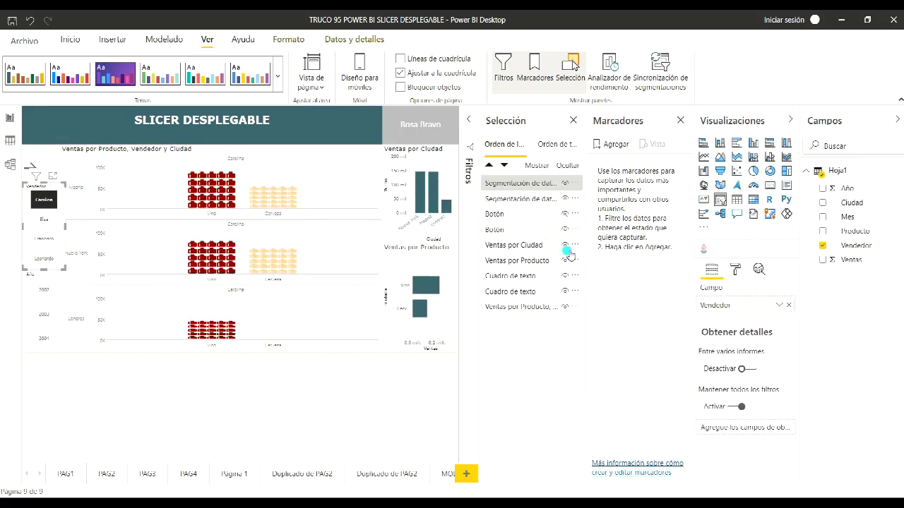
{"action": "left_click", "coordinate": [569, 184]}
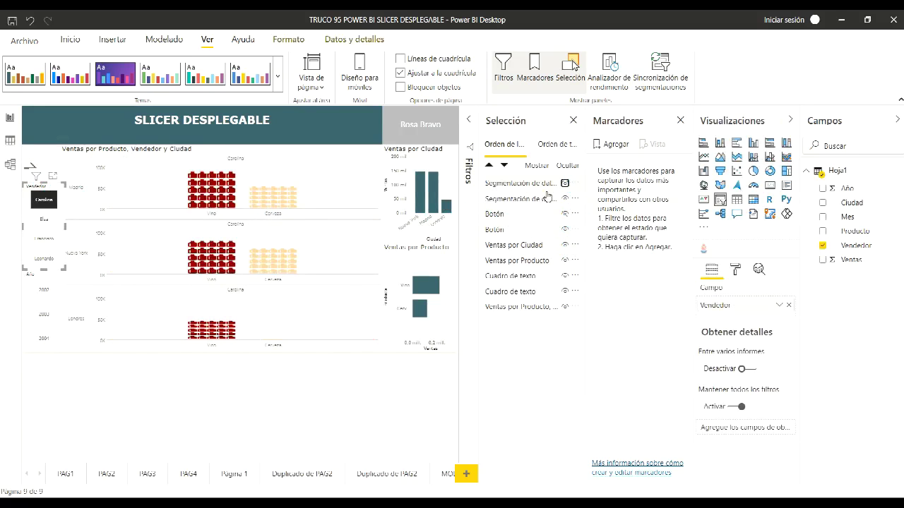
{"action": "left_click", "coordinate": [41, 279]}
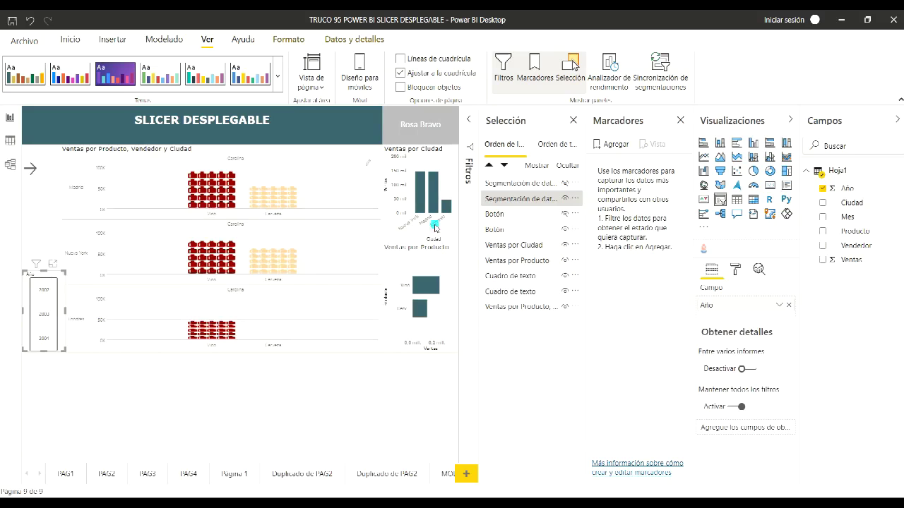
{"action": "left_click", "coordinate": [565, 199]}
{"action": "left_click", "coordinate": [526, 255]}
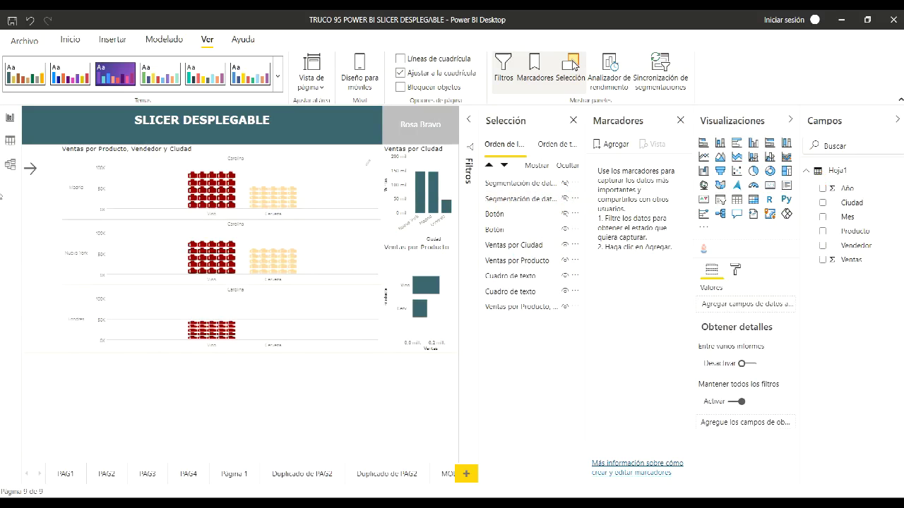
{"action": "left_click", "coordinate": [51, 226]}
- Add a bookmark, rename Marcador 1 to Ocultar, and update it with the current page state
{"action": "left_click", "coordinate": [608, 147]}
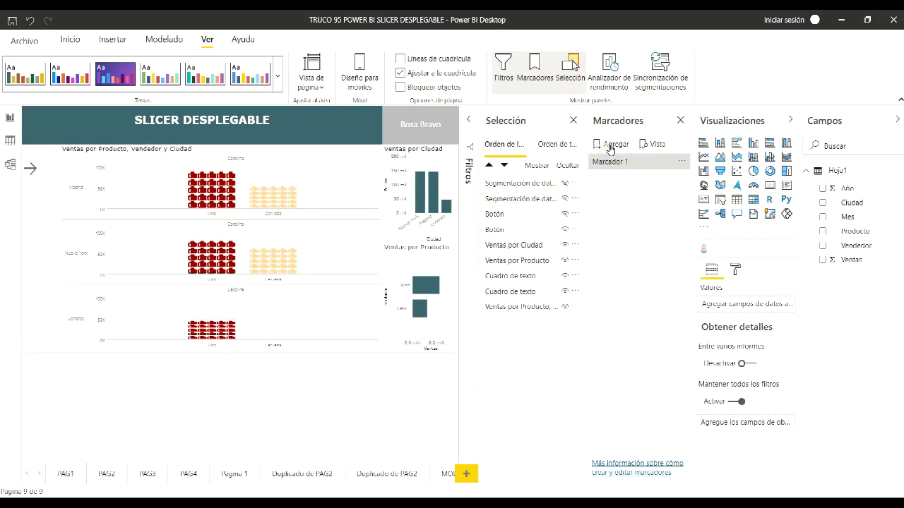
{"action": "left_click", "coordinate": [682, 161]}
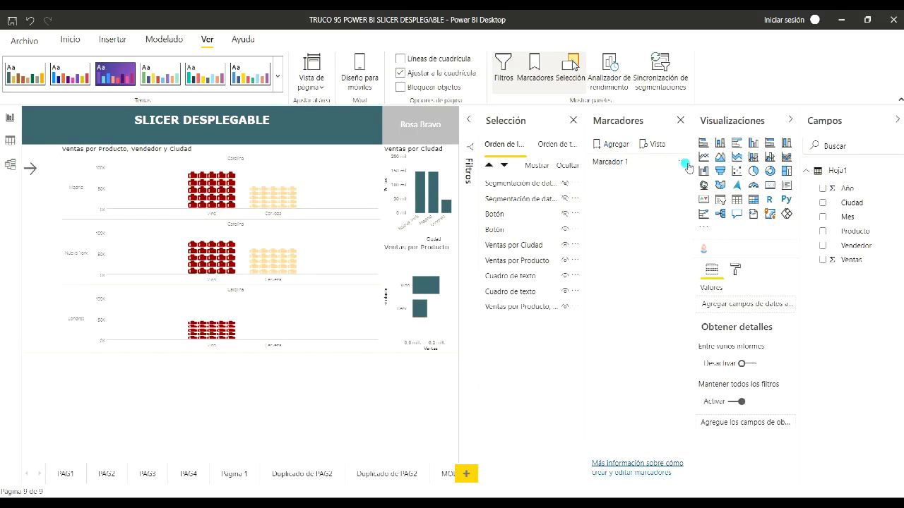
{"action": "left_click", "coordinate": [708, 187]}
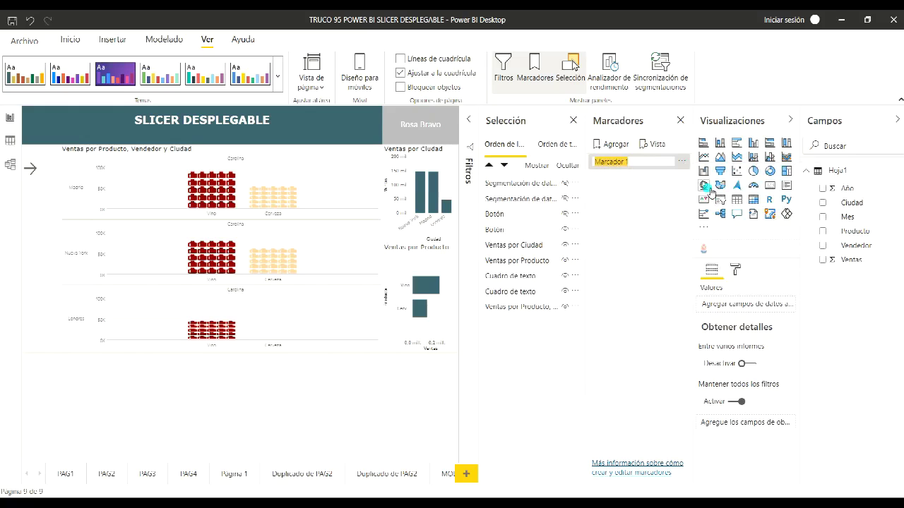
{"action": "type", "text": "OCU"}
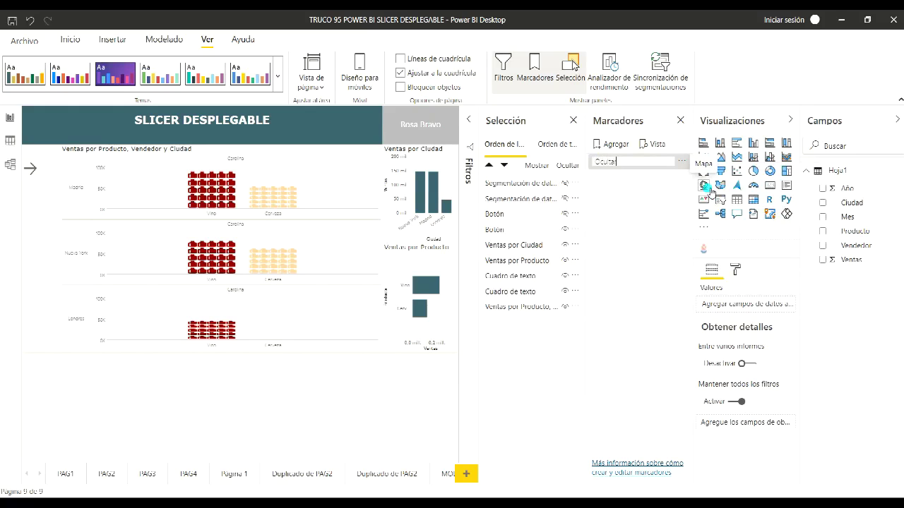
{"action": "key", "text": "Return"}
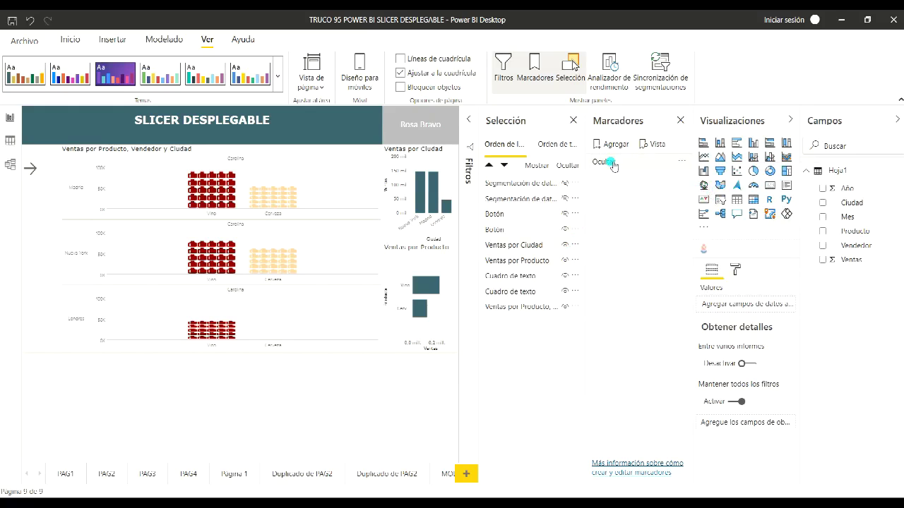
{"action": "left_click", "coordinate": [681, 162]}
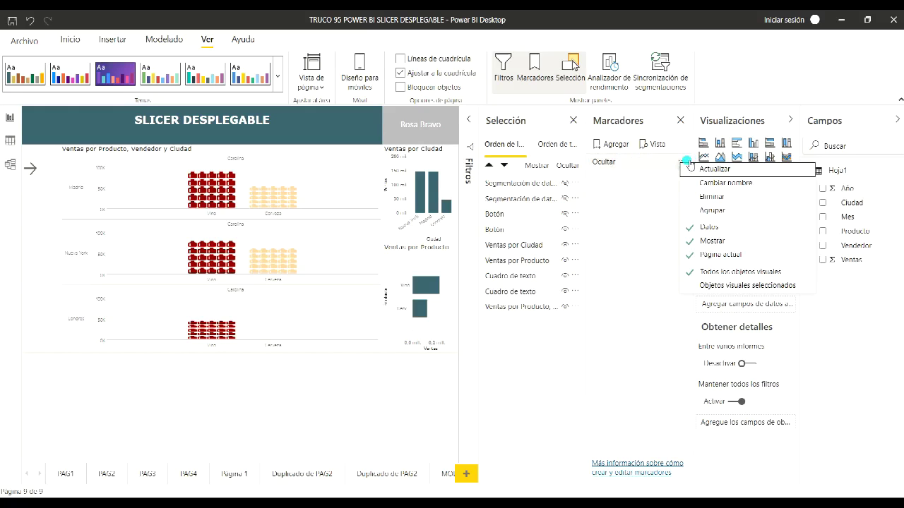
{"action": "left_click", "coordinate": [705, 170]}
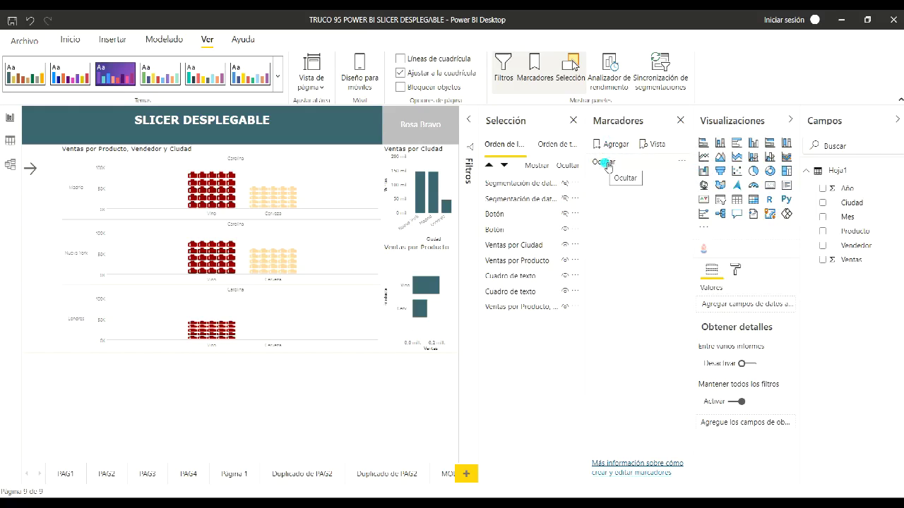
{"action": "left_click", "coordinate": [606, 164]}
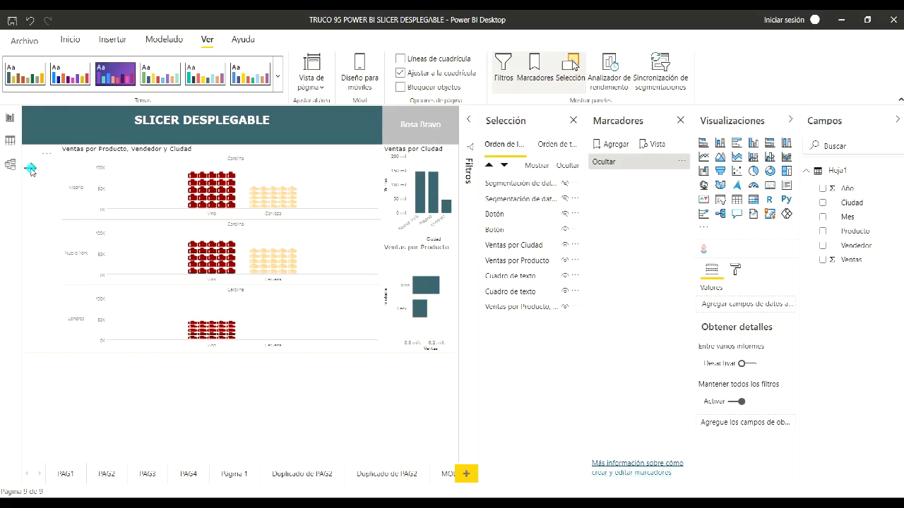
- Make the Vendedor and Año slicers and the back-arrow button visible, and hide the forward arrow
{"action": "left_click", "coordinate": [43, 210]}
{"action": "left_click", "coordinate": [30, 167]}
{"action": "left_click", "coordinate": [570, 196]}
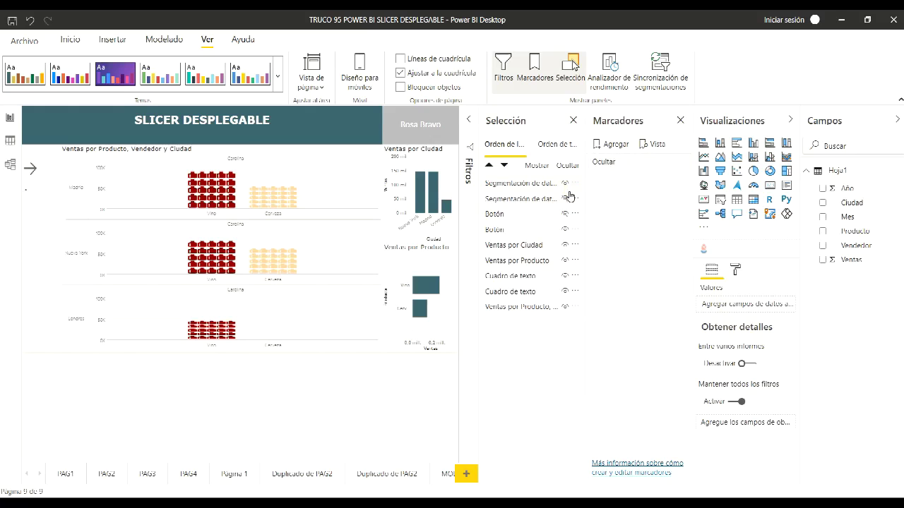
{"action": "left_click", "coordinate": [566, 200]}
{"action": "left_click", "coordinate": [567, 214]}
{"action": "left_click", "coordinate": [564, 230]}
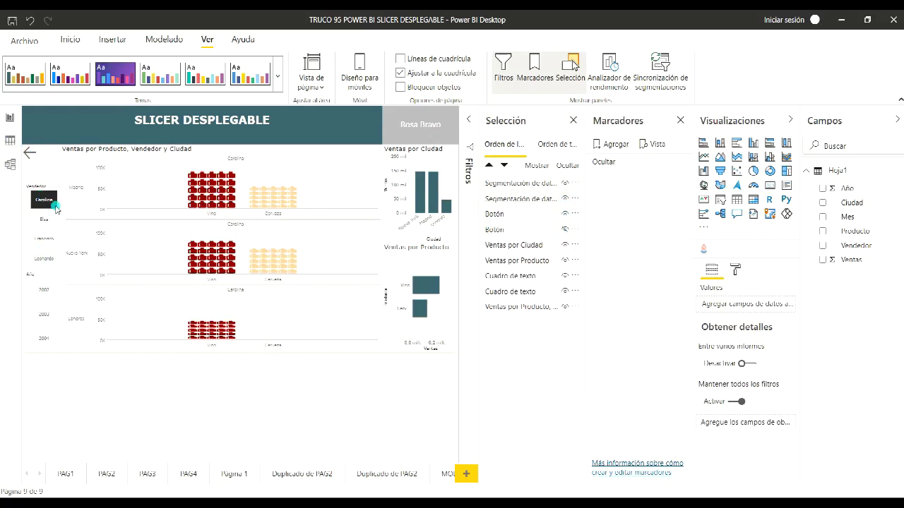
- Add a new bookmark and rename Marcador 2 to 'Mostrar'
{"action": "left_click", "coordinate": [635, 150]}
{"action": "left_click", "coordinate": [605, 146]}
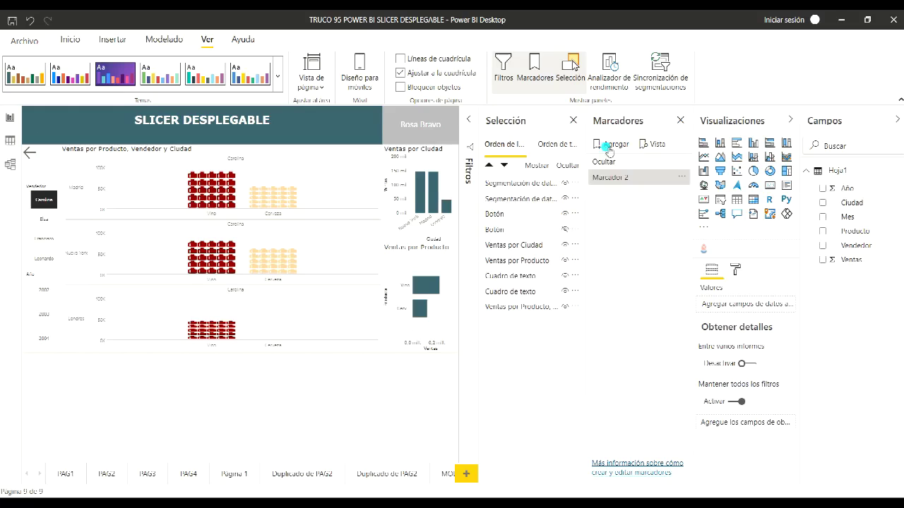
{"action": "left_click", "coordinate": [680, 182]}
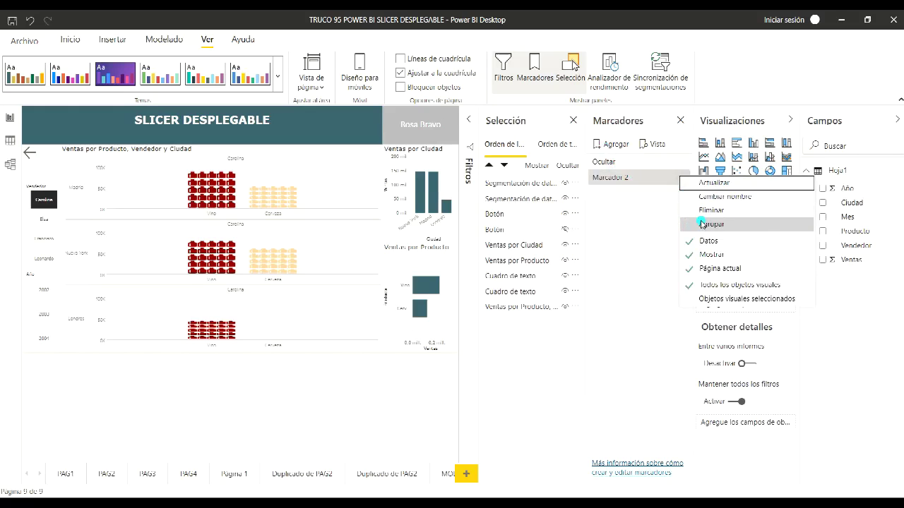
{"action": "left_click", "coordinate": [711, 201]}
{"action": "type", "text": "Mu"}
{"action": "key", "text": "Return"}
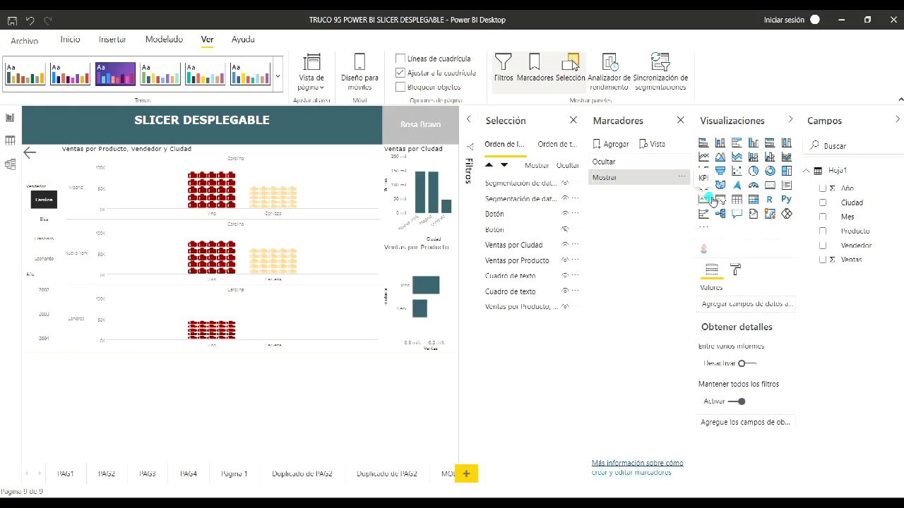
- Update Mostrar with the current page state, then apply Ocultar to hide the slicers
{"action": "left_click", "coordinate": [681, 177]}
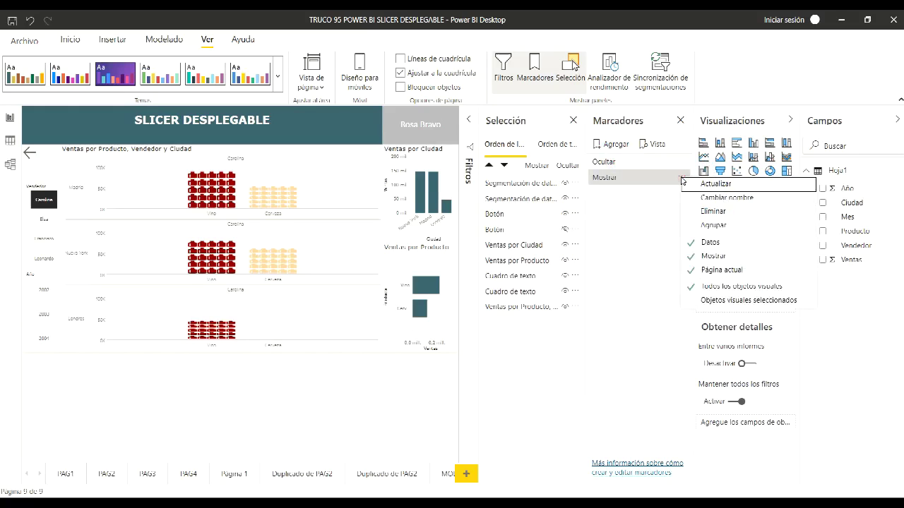
{"action": "left_click", "coordinate": [691, 186]}
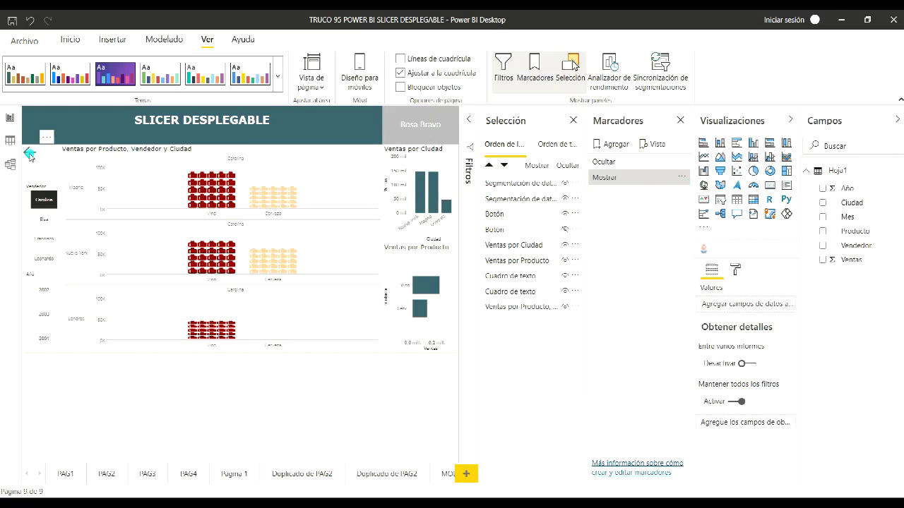
{"action": "left_click", "coordinate": [601, 161]}
{"action": "left_click", "coordinate": [604, 163]}
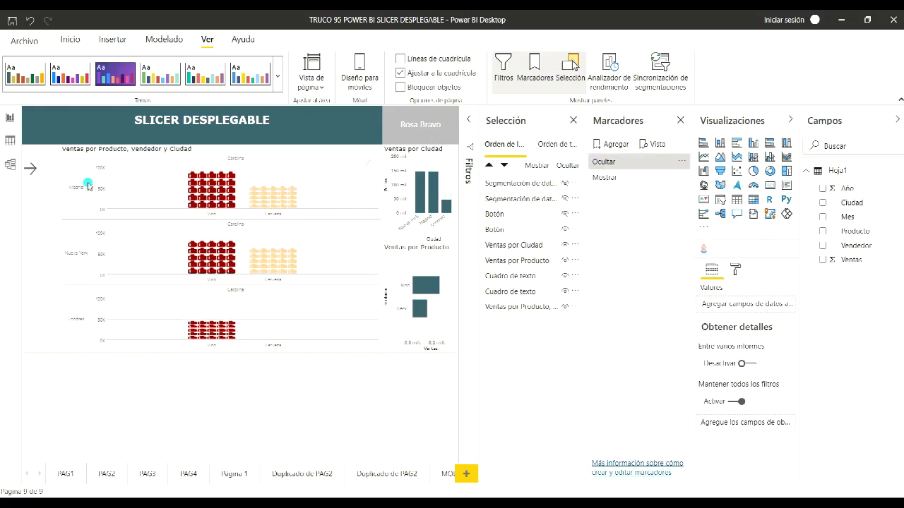
- Apply the Mostrar bookmark to show the slicers and reapply the Carolina seller filter
{"action": "left_click", "coordinate": [604, 177]}
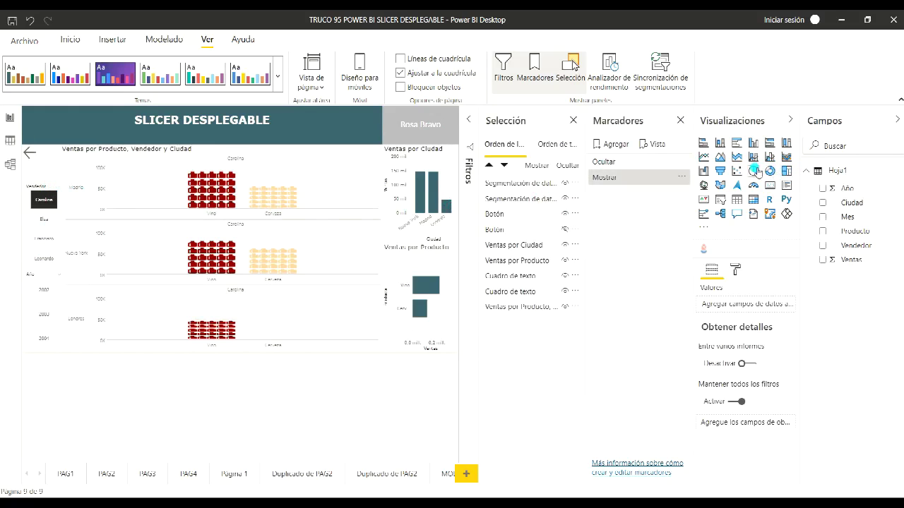
{"action": "left_click", "coordinate": [610, 177]}
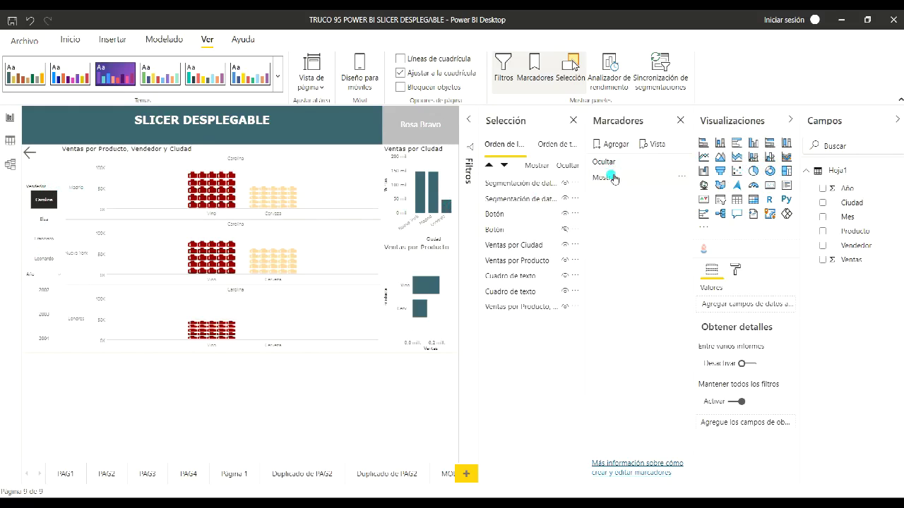
{"action": "left_click", "coordinate": [612, 179]}
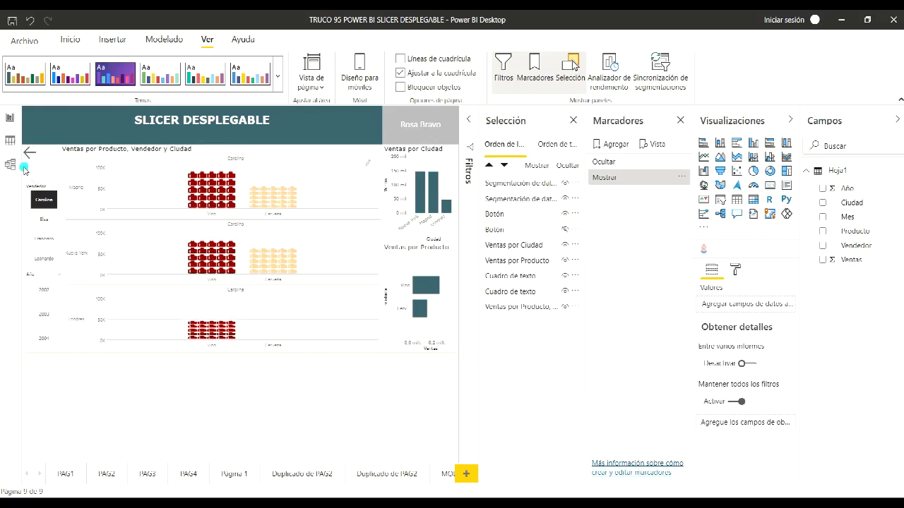
{"action": "left_click", "coordinate": [44, 209]}
{"action": "left_click", "coordinate": [44, 203]}
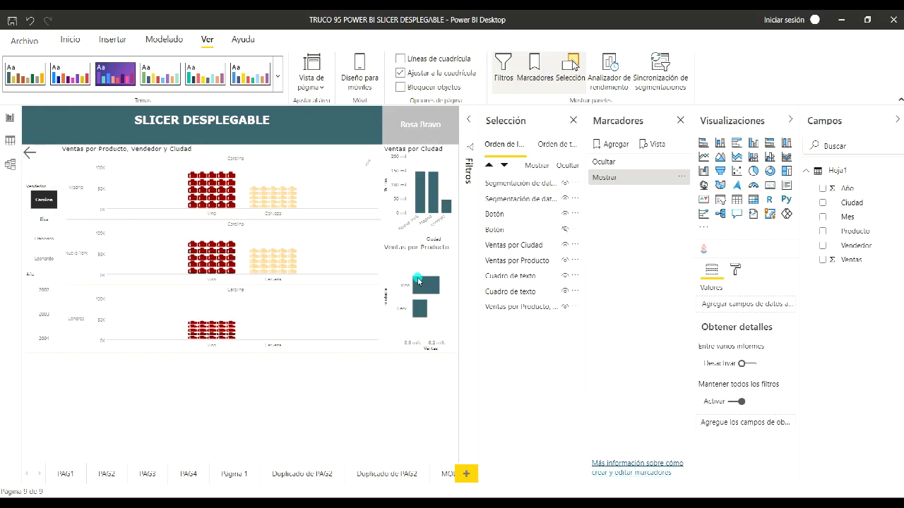
- Retest hiding and showing the slicers with the bookmarks, then select the back-arrow button
{"action": "left_click", "coordinate": [596, 231]}
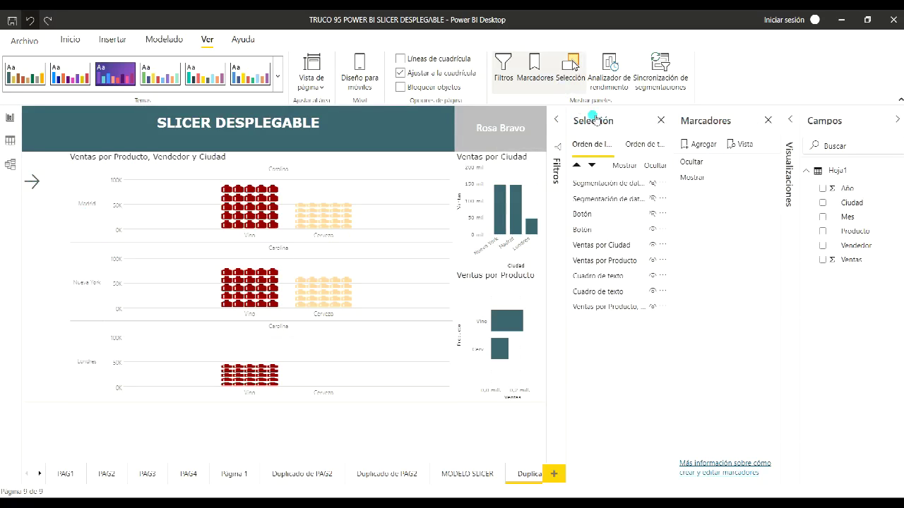
{"action": "left_click", "coordinate": [625, 165]}
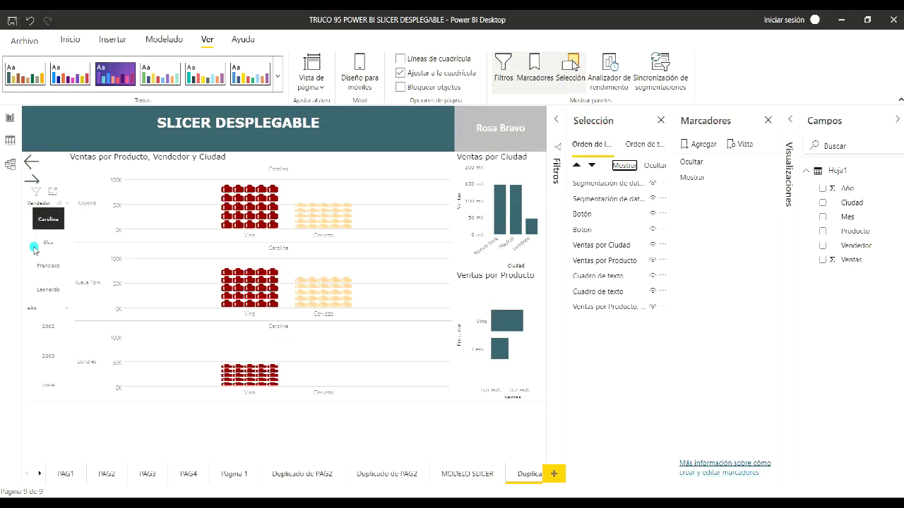
{"action": "left_click", "coordinate": [42, 163]}
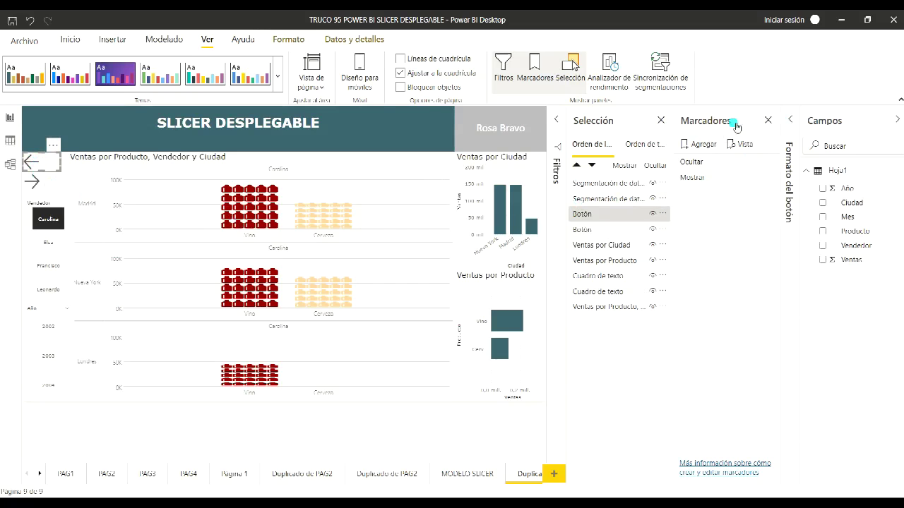
- Turn on the back-arrow button's action with type Marcador, applying the Ocultar bookmark
{"action": "left_click", "coordinate": [791, 125]}
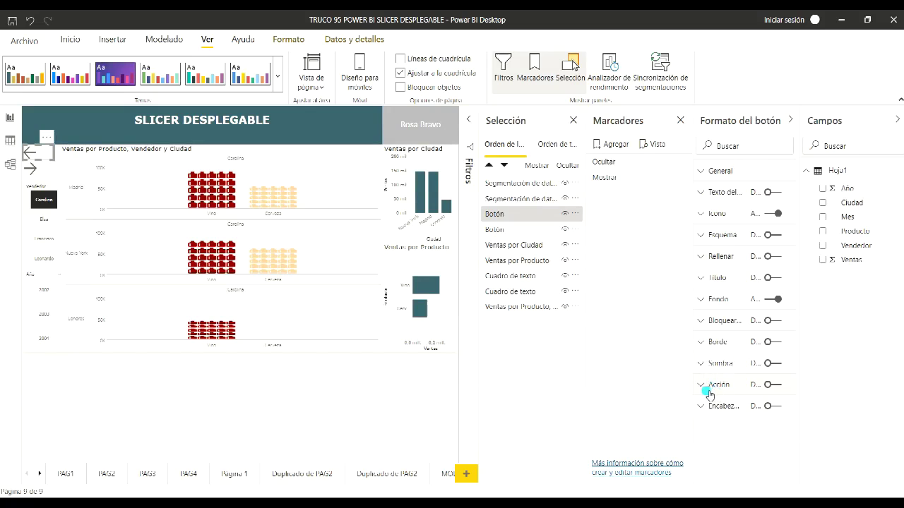
{"action": "left_click", "coordinate": [776, 385]}
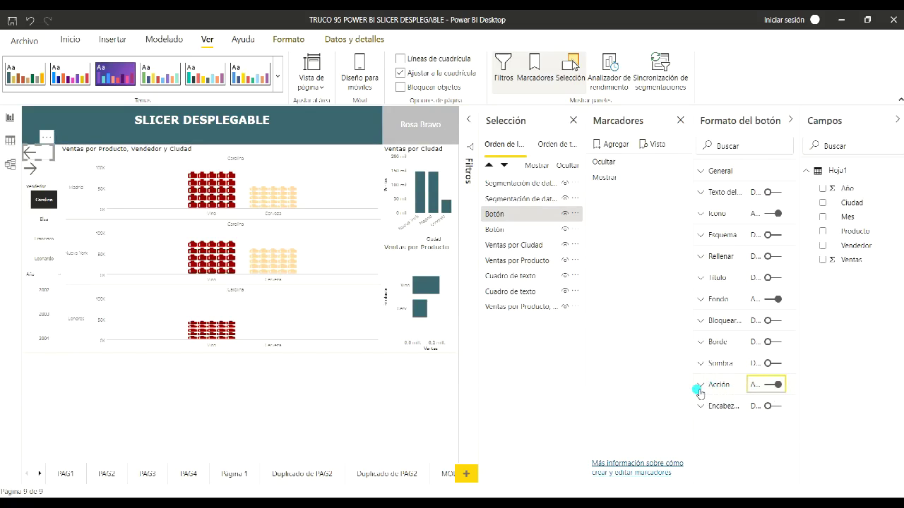
{"action": "left_click", "coordinate": [701, 386]}
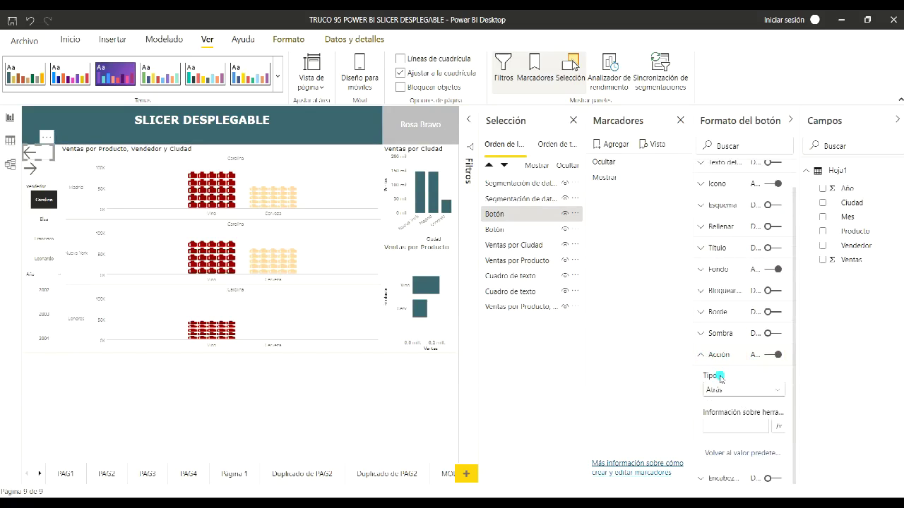
{"action": "left_click", "coordinate": [783, 390]}
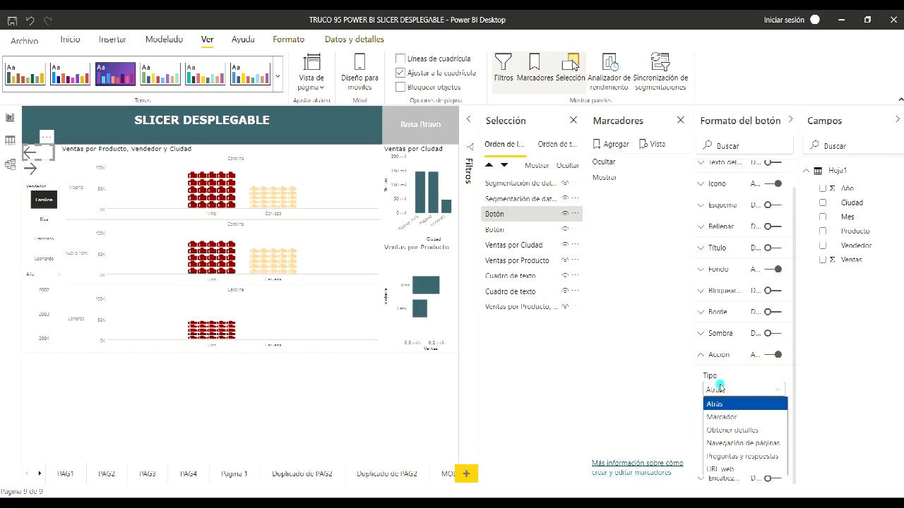
{"action": "left_click", "coordinate": [720, 418]}
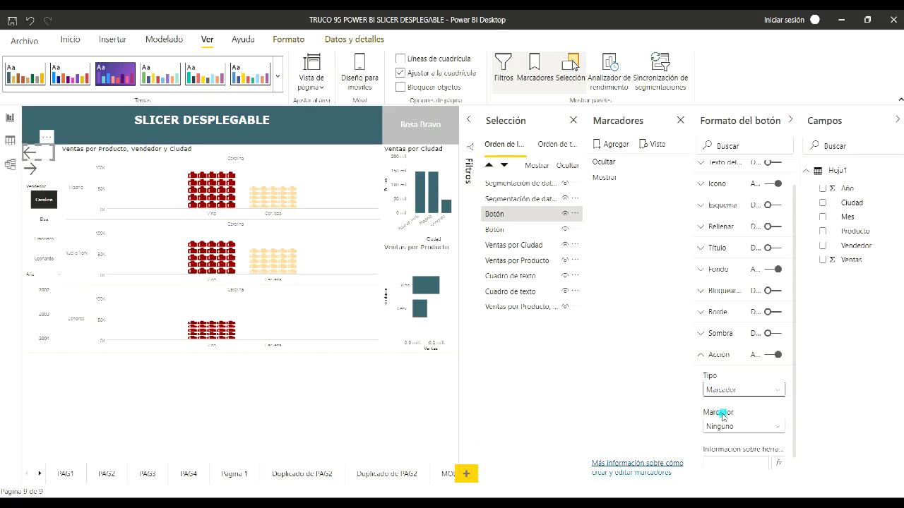
{"action": "left_click", "coordinate": [777, 426]}
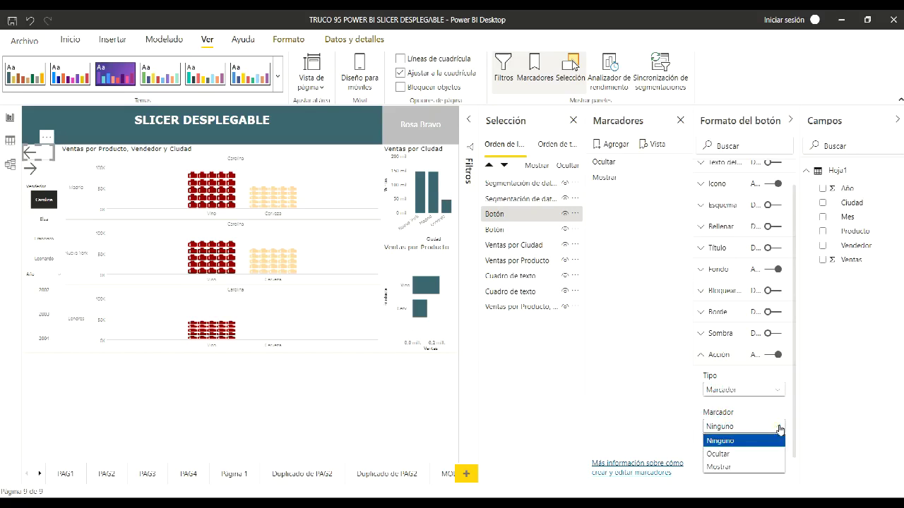
{"action": "left_click", "coordinate": [726, 456]}
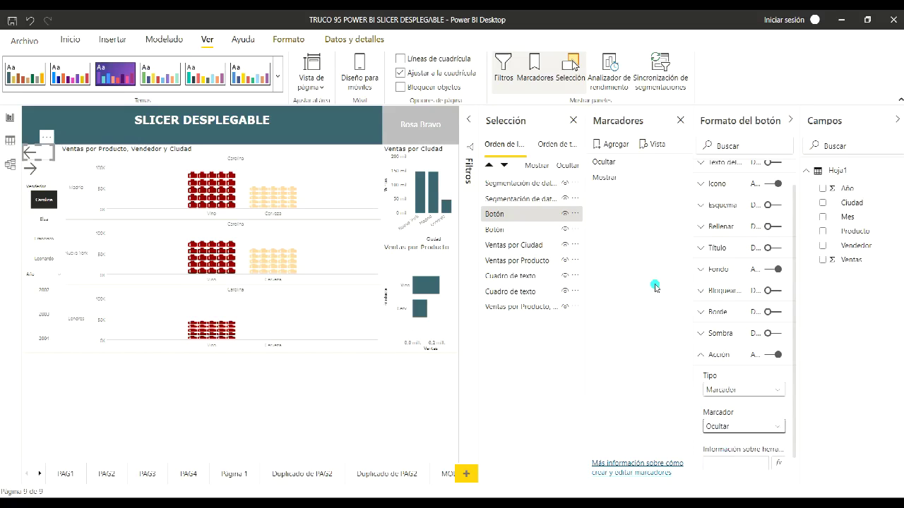
{"action": "left_click", "coordinate": [31, 170]}
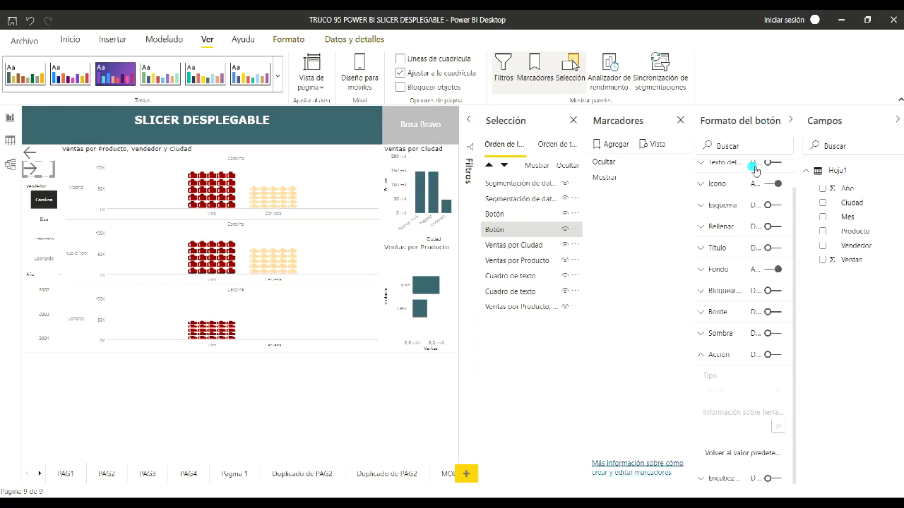
- Turn on the forward-arrow button's action with type Marcador, applying the Mostrar bookmark
{"action": "left_click", "coordinate": [781, 356]}
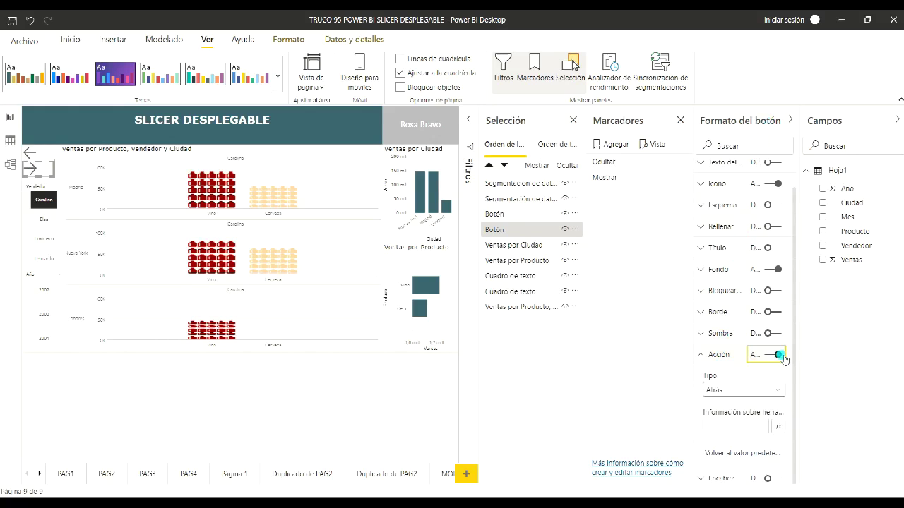
{"action": "left_click", "coordinate": [779, 393]}
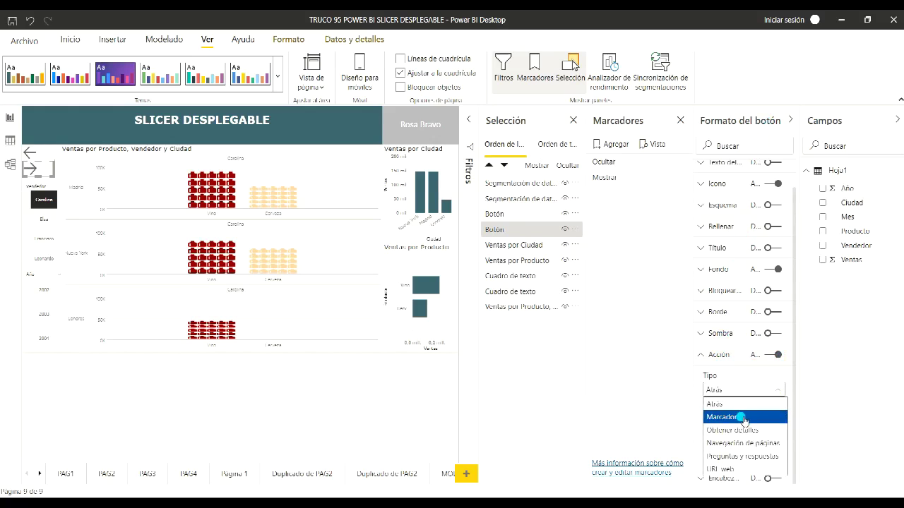
{"action": "left_click", "coordinate": [744, 418]}
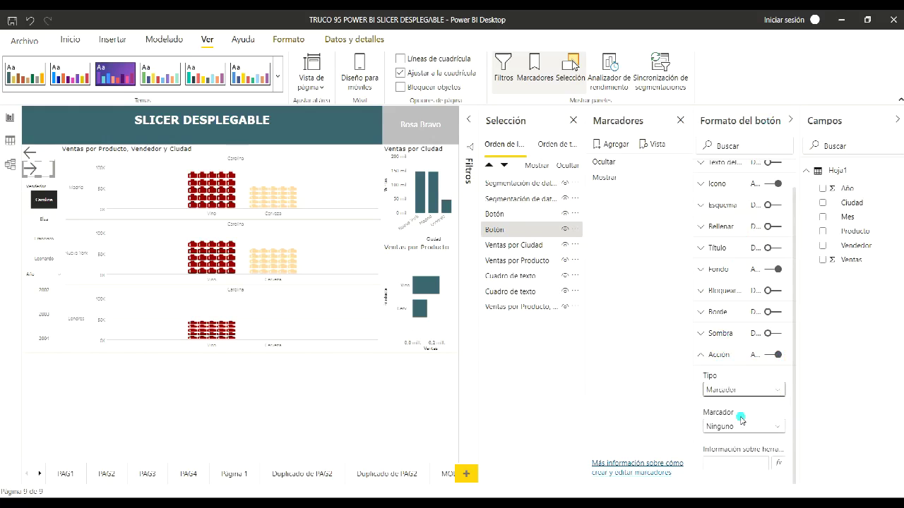
{"action": "left_click", "coordinate": [779, 429]}
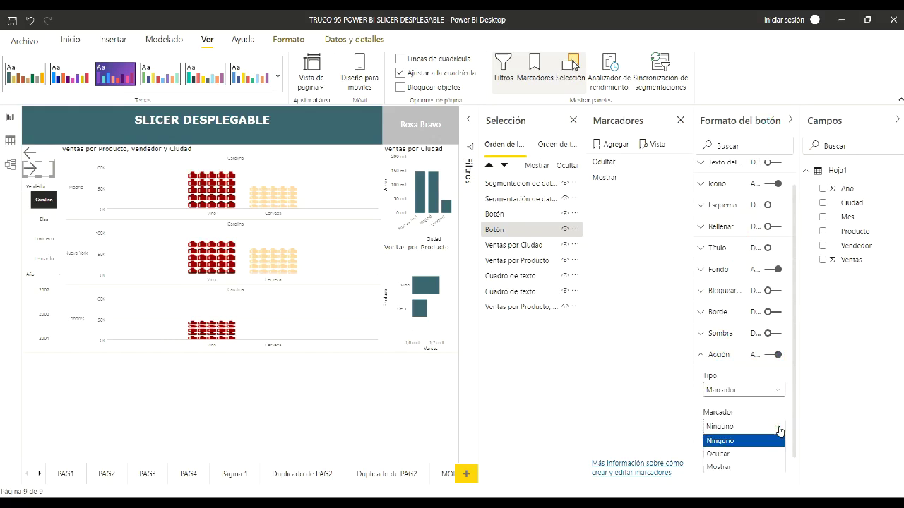
{"action": "left_click", "coordinate": [725, 468]}
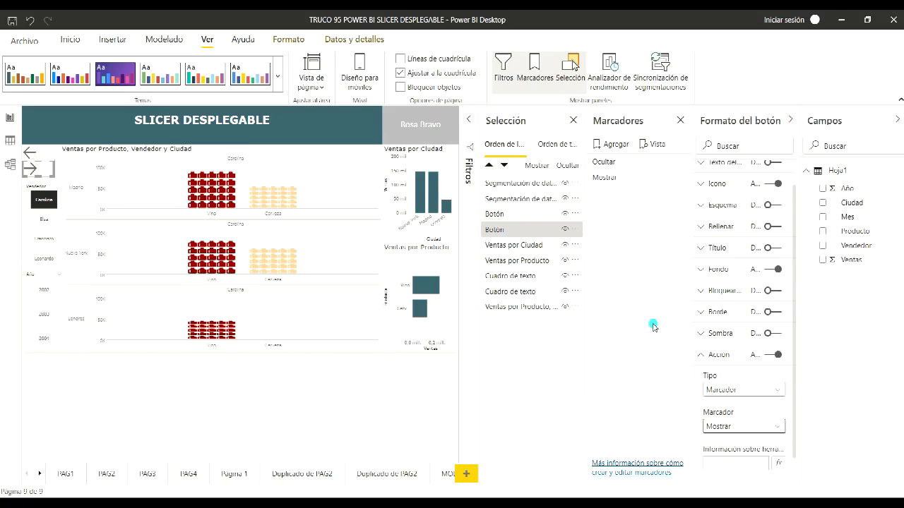
{"action": "left_click", "coordinate": [789, 122]}
- Close the Marcadores and Selección panes and test both arrows hiding and showing the slicers
{"action": "left_click", "coordinate": [768, 121]}
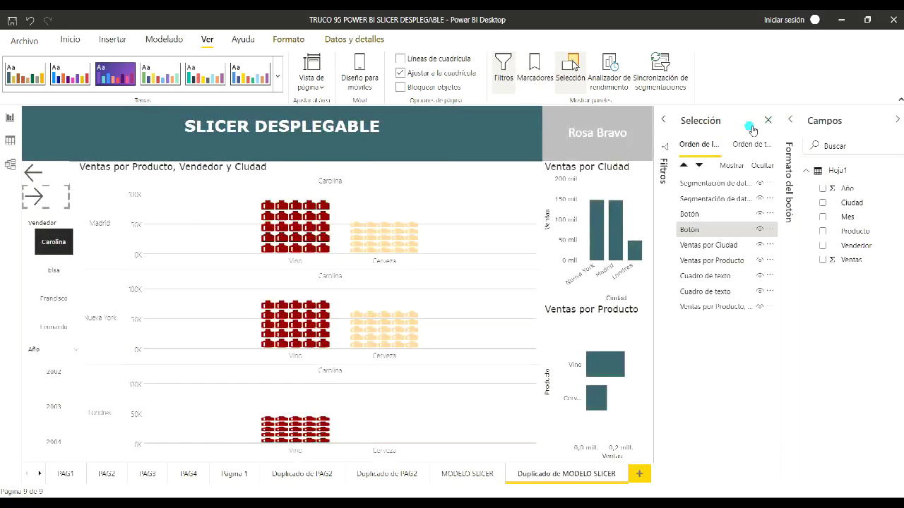
{"action": "left_click", "coordinate": [770, 121]}
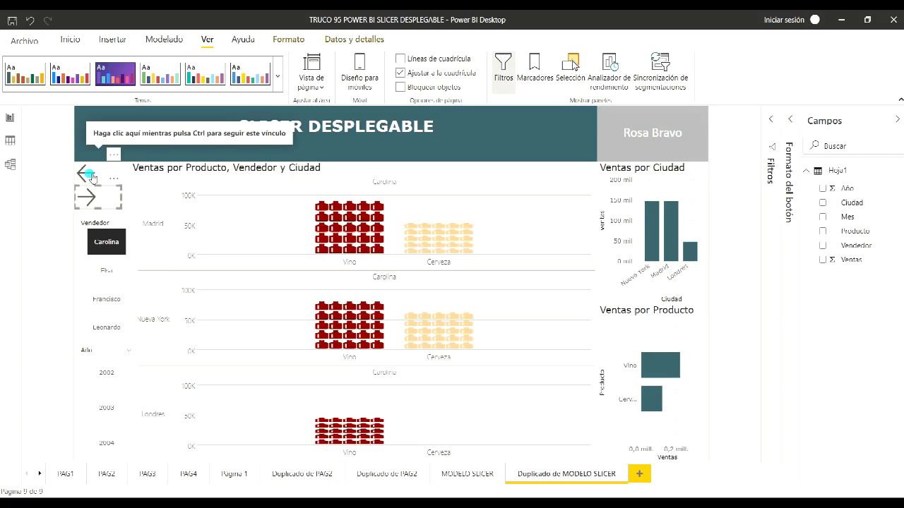
{"action": "left_click", "coordinate": [89, 175], "text": "ctrl"}
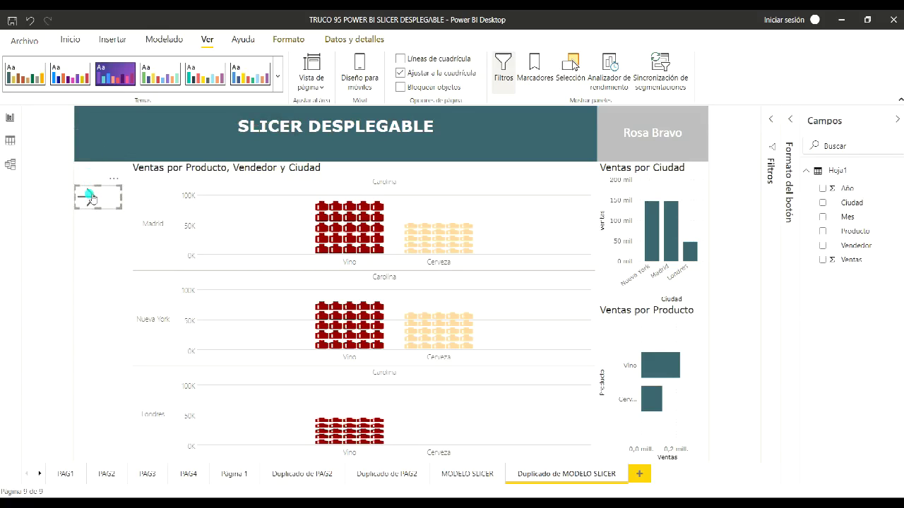
{"action": "left_click", "coordinate": [91, 200], "text": "ctrl"}
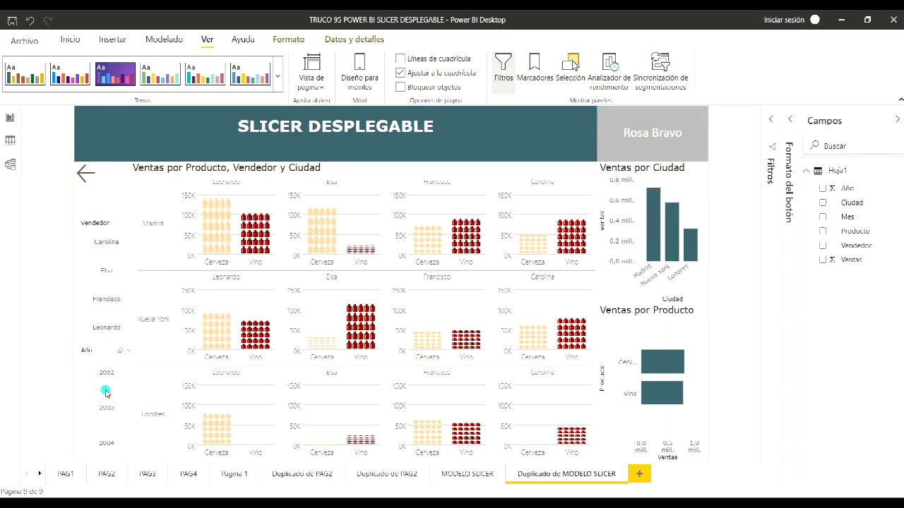
{"action": "left_click", "coordinate": [91, 177], "text": "ctrl"}
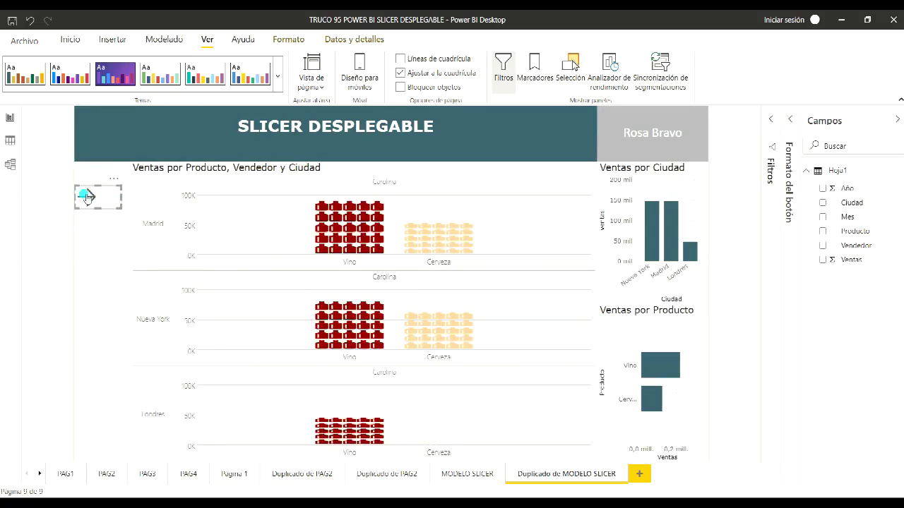
{"action": "left_click", "coordinate": [87, 197], "text": "ctrl"}
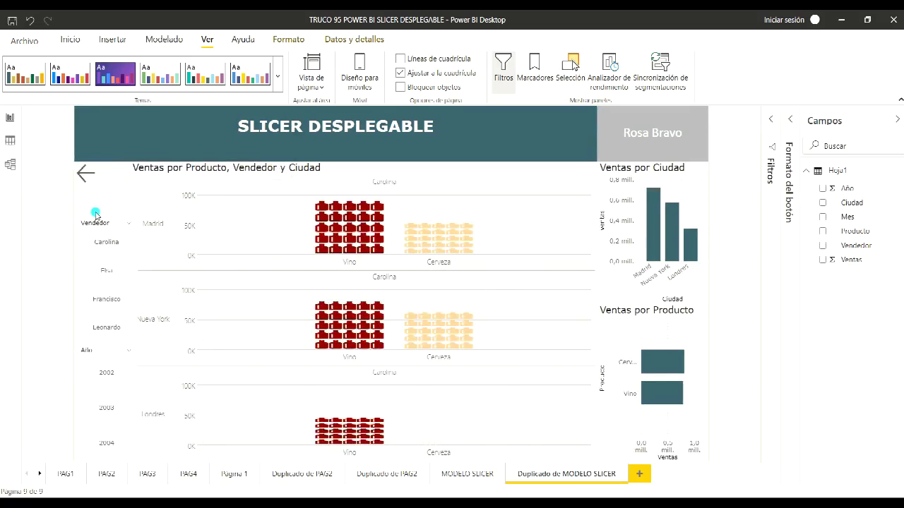
- Clear the seller selection to show every seller and expand the Filtros and button formatting panes
{"action": "left_click", "coordinate": [92, 201], "text": "ctrl"}
{"action": "left_click", "coordinate": [94, 209], "text": "ctrl"}
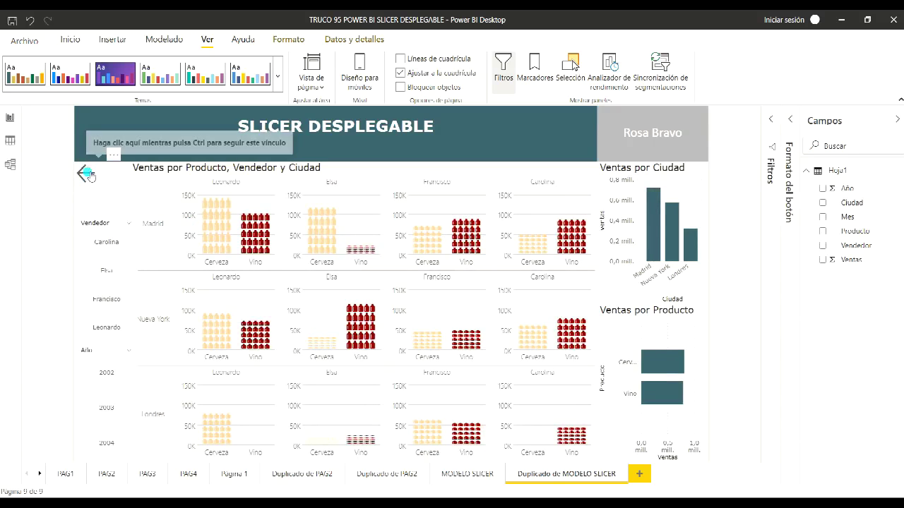
{"action": "left_click", "coordinate": [774, 121]}
{"action": "left_click", "coordinate": [789, 121]}
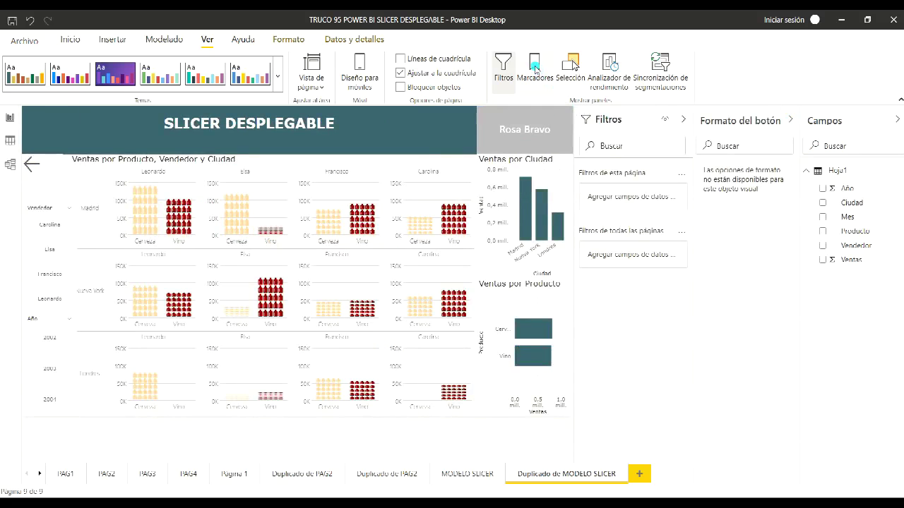
- Show the Marcadores and Selección panes, select the second arrow button, and collapse Filtros
{"action": "left_click", "coordinate": [534, 66]}
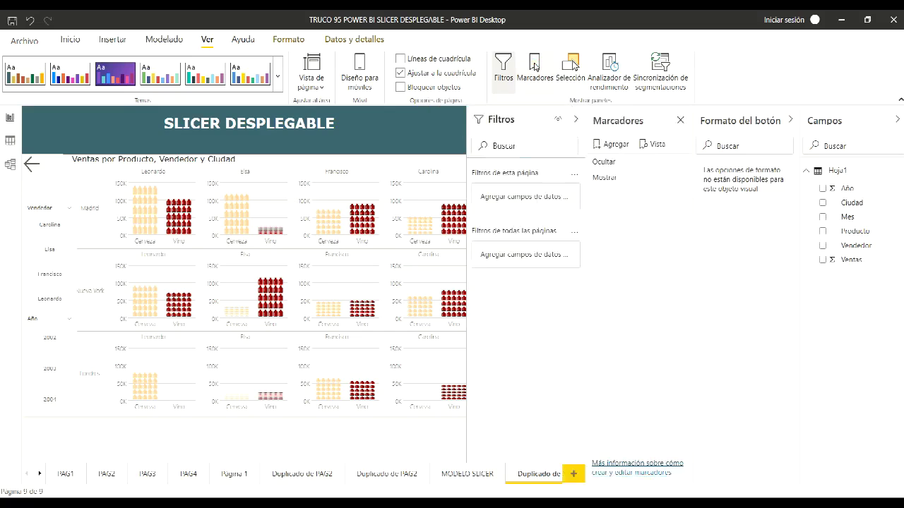
{"action": "left_click", "coordinate": [571, 65]}
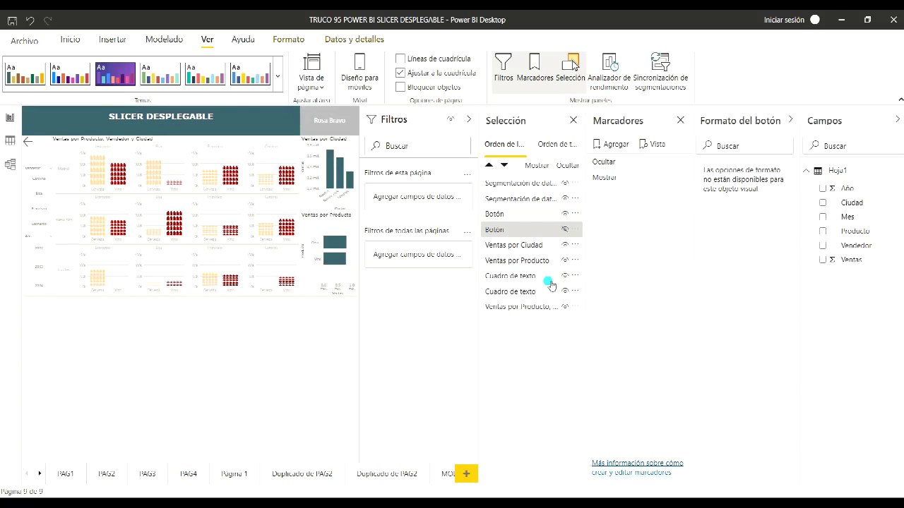
{"action": "left_click", "coordinate": [560, 234]}
{"action": "left_click", "coordinate": [29, 143], "text": "ctrl"}
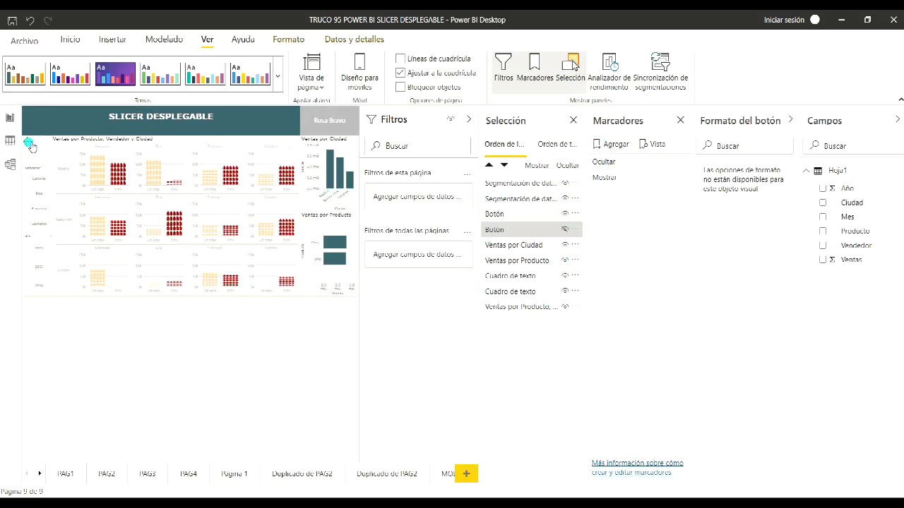
{"action": "left_click", "coordinate": [469, 120]}
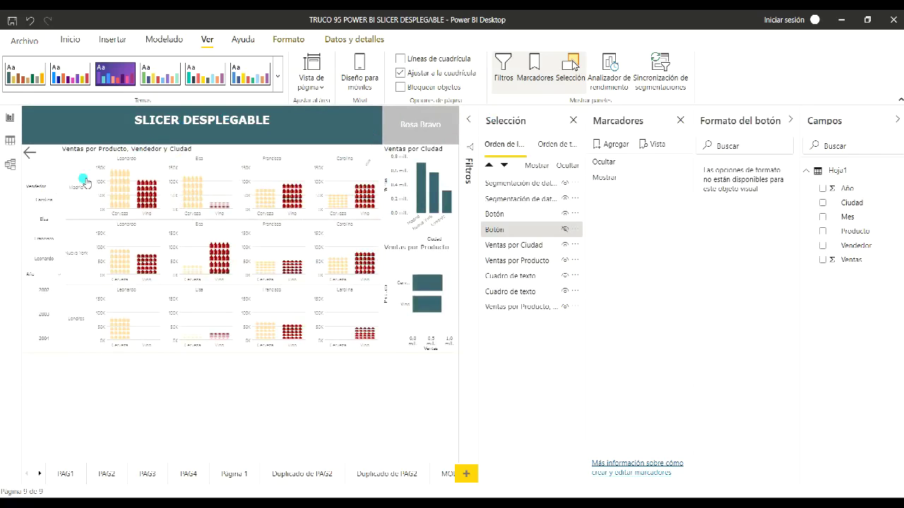
- Verify the back arrow's action uses Ocultar and the forward arrow's uses Mostrar, testing the back arrow
{"action": "left_click", "coordinate": [34, 155]}
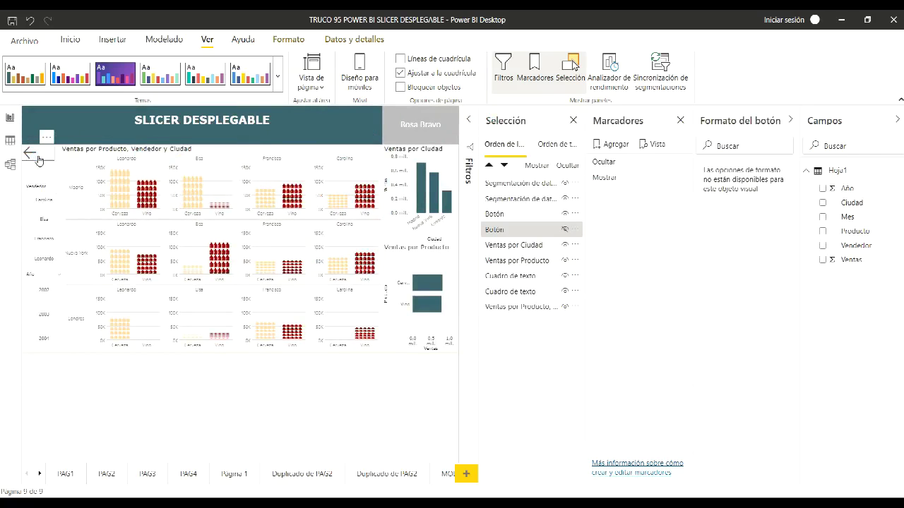
{"action": "left_click", "coordinate": [37, 160]}
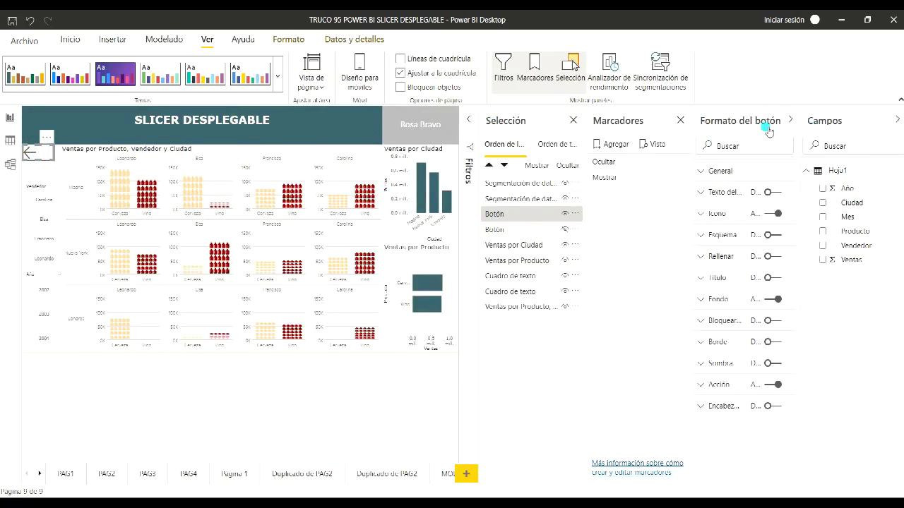
{"action": "left_click", "coordinate": [706, 386]}
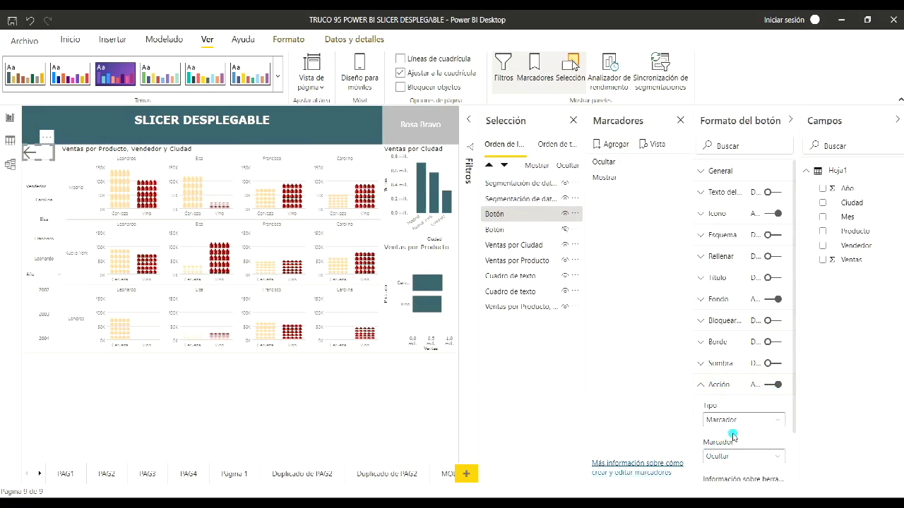
{"action": "left_click", "coordinate": [33, 156], "text": "ctrl"}
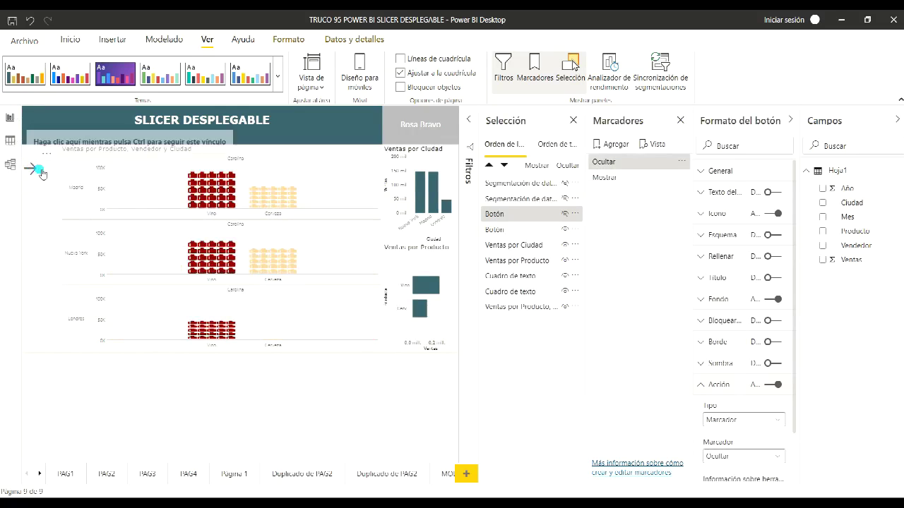
{"action": "left_click", "coordinate": [35, 169]}
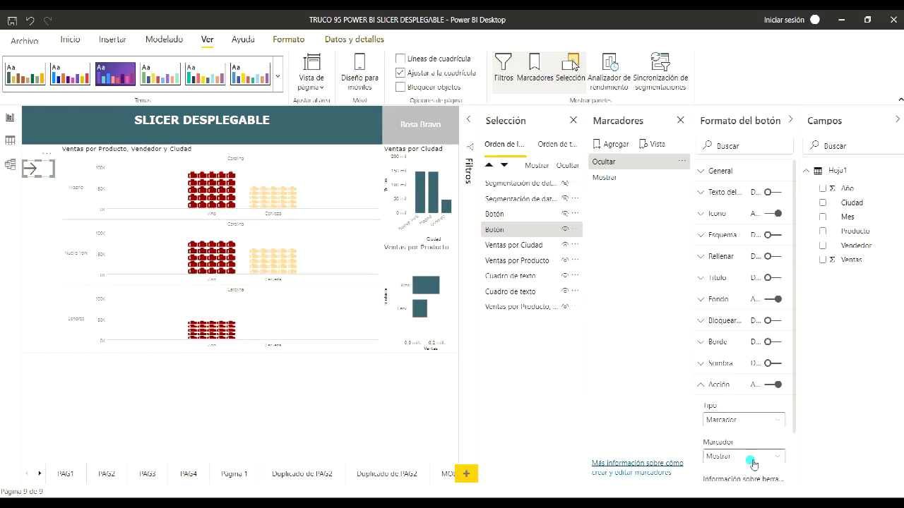
{"action": "scroll", "coordinate": [746, 444], "scroll_direction": "down", "scroll_amount": 1}
{"action": "scroll", "coordinate": [745, 441], "scroll_direction": "up", "scroll_amount": 1}
- Collapse the formatting and Campos panes, close Marcadores and Selección, and reveal the slicers via the forward arrow
{"action": "left_click", "coordinate": [796, 121]}
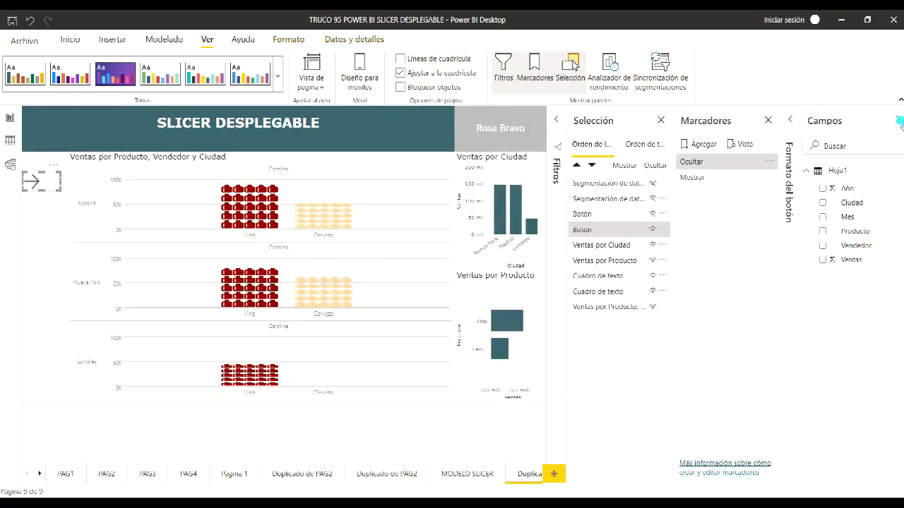
{"action": "left_click", "coordinate": [898, 120]}
{"action": "left_click", "coordinate": [857, 121]}
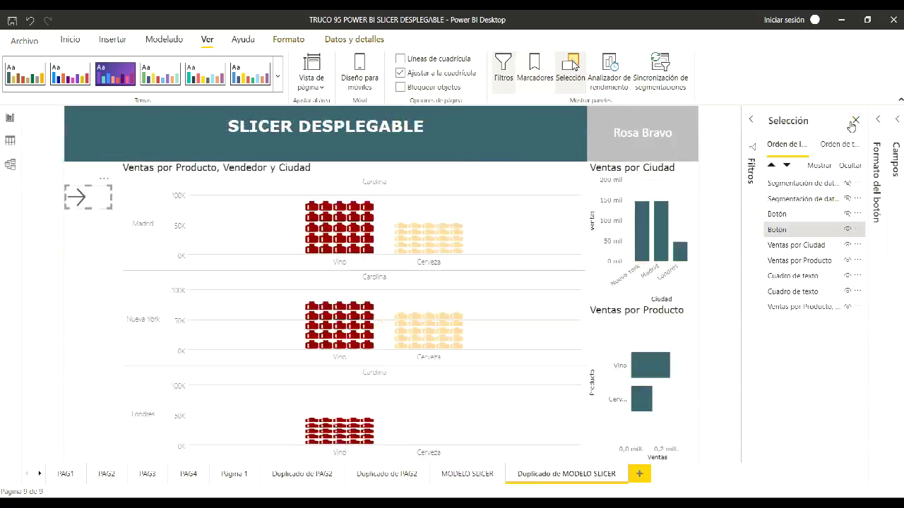
{"action": "left_click", "coordinate": [858, 120]}
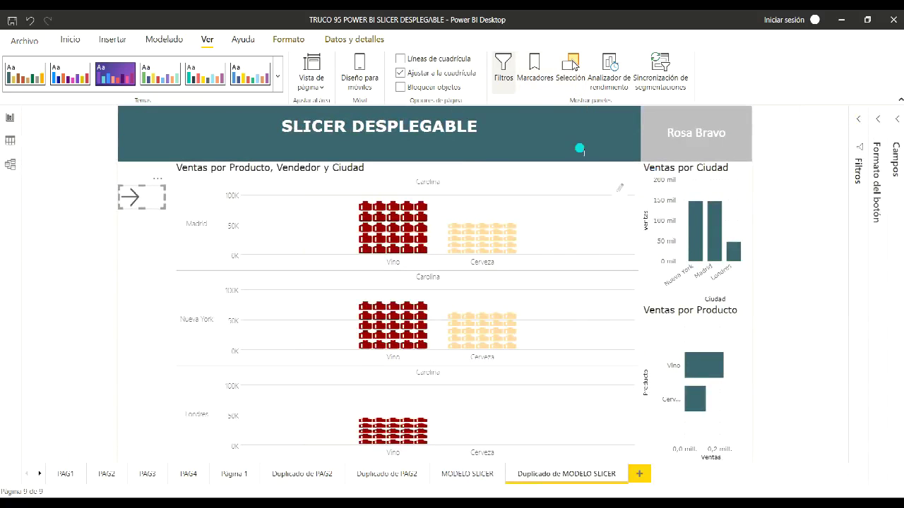
{"action": "left_click", "coordinate": [132, 198], "text": "ctrl"}
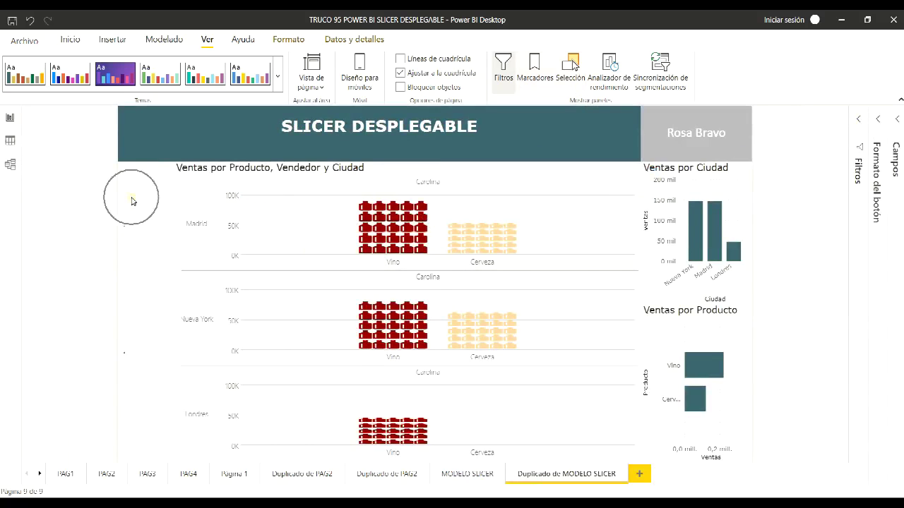